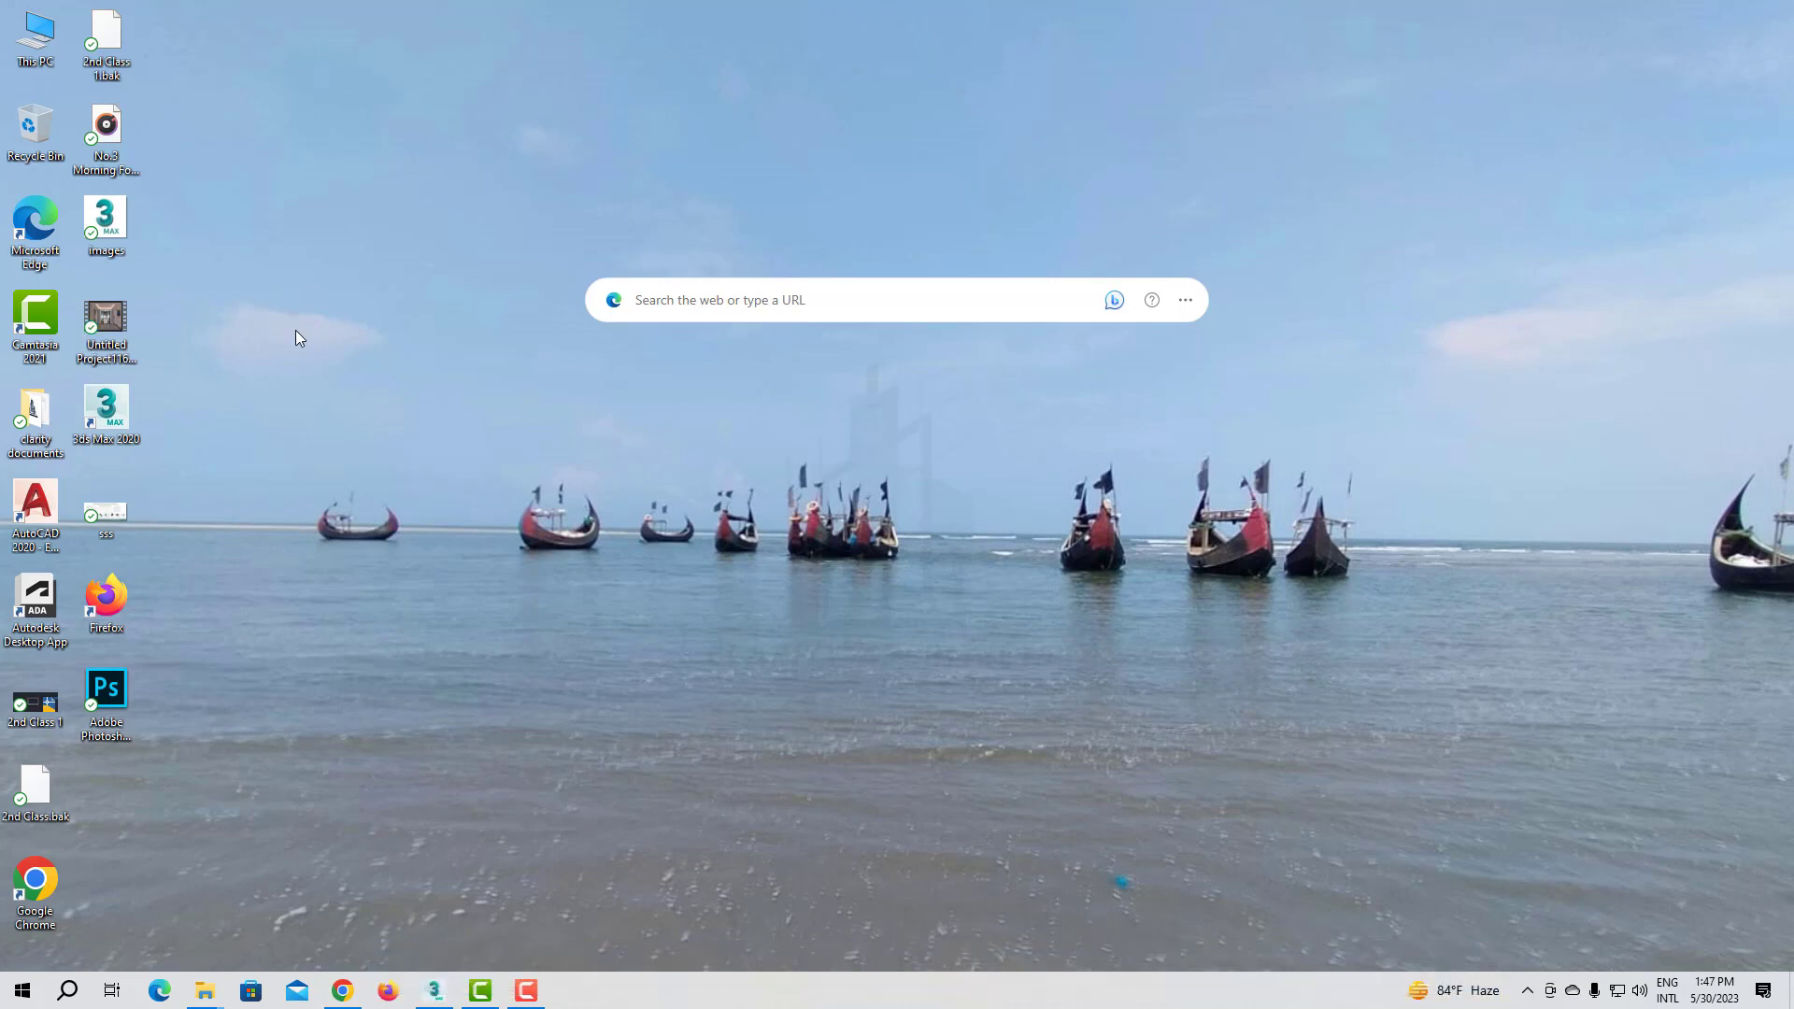
# Step: Watch the rendered kitchen furniture animation video from the desktop and close the player
pyautogui.doubleClick(132, 339)
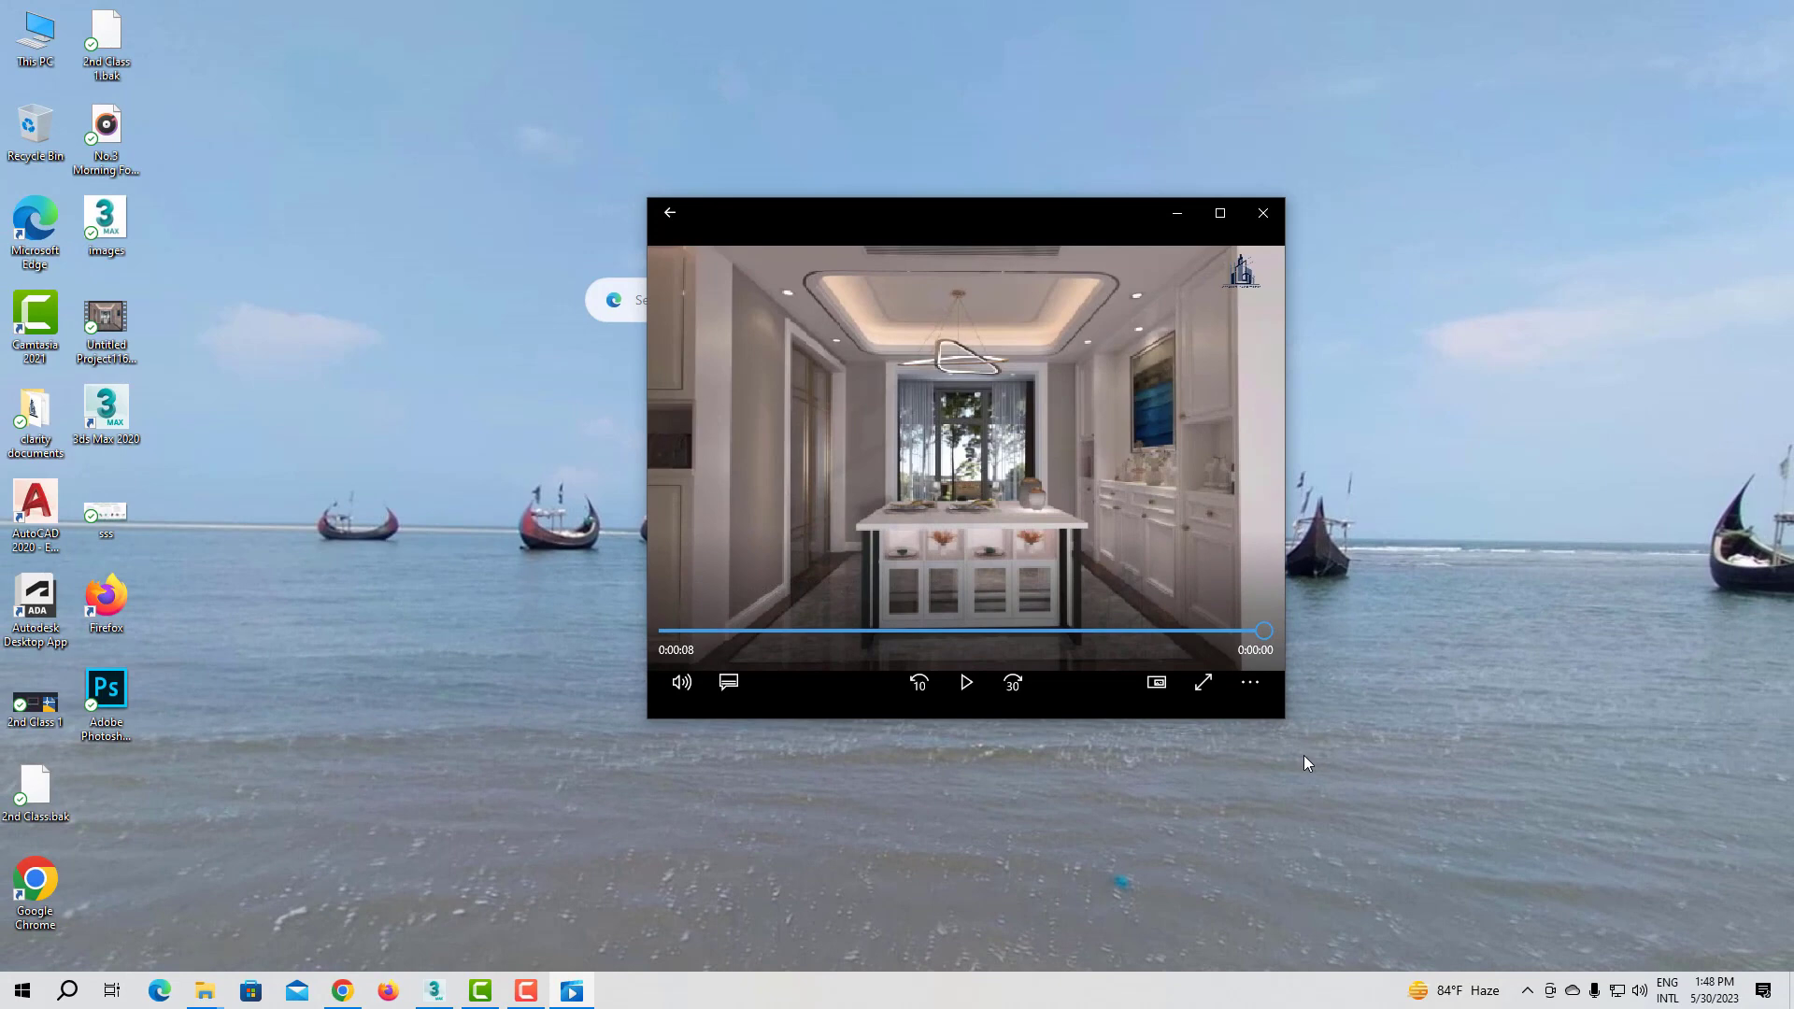
pyautogui.click(1267, 221)
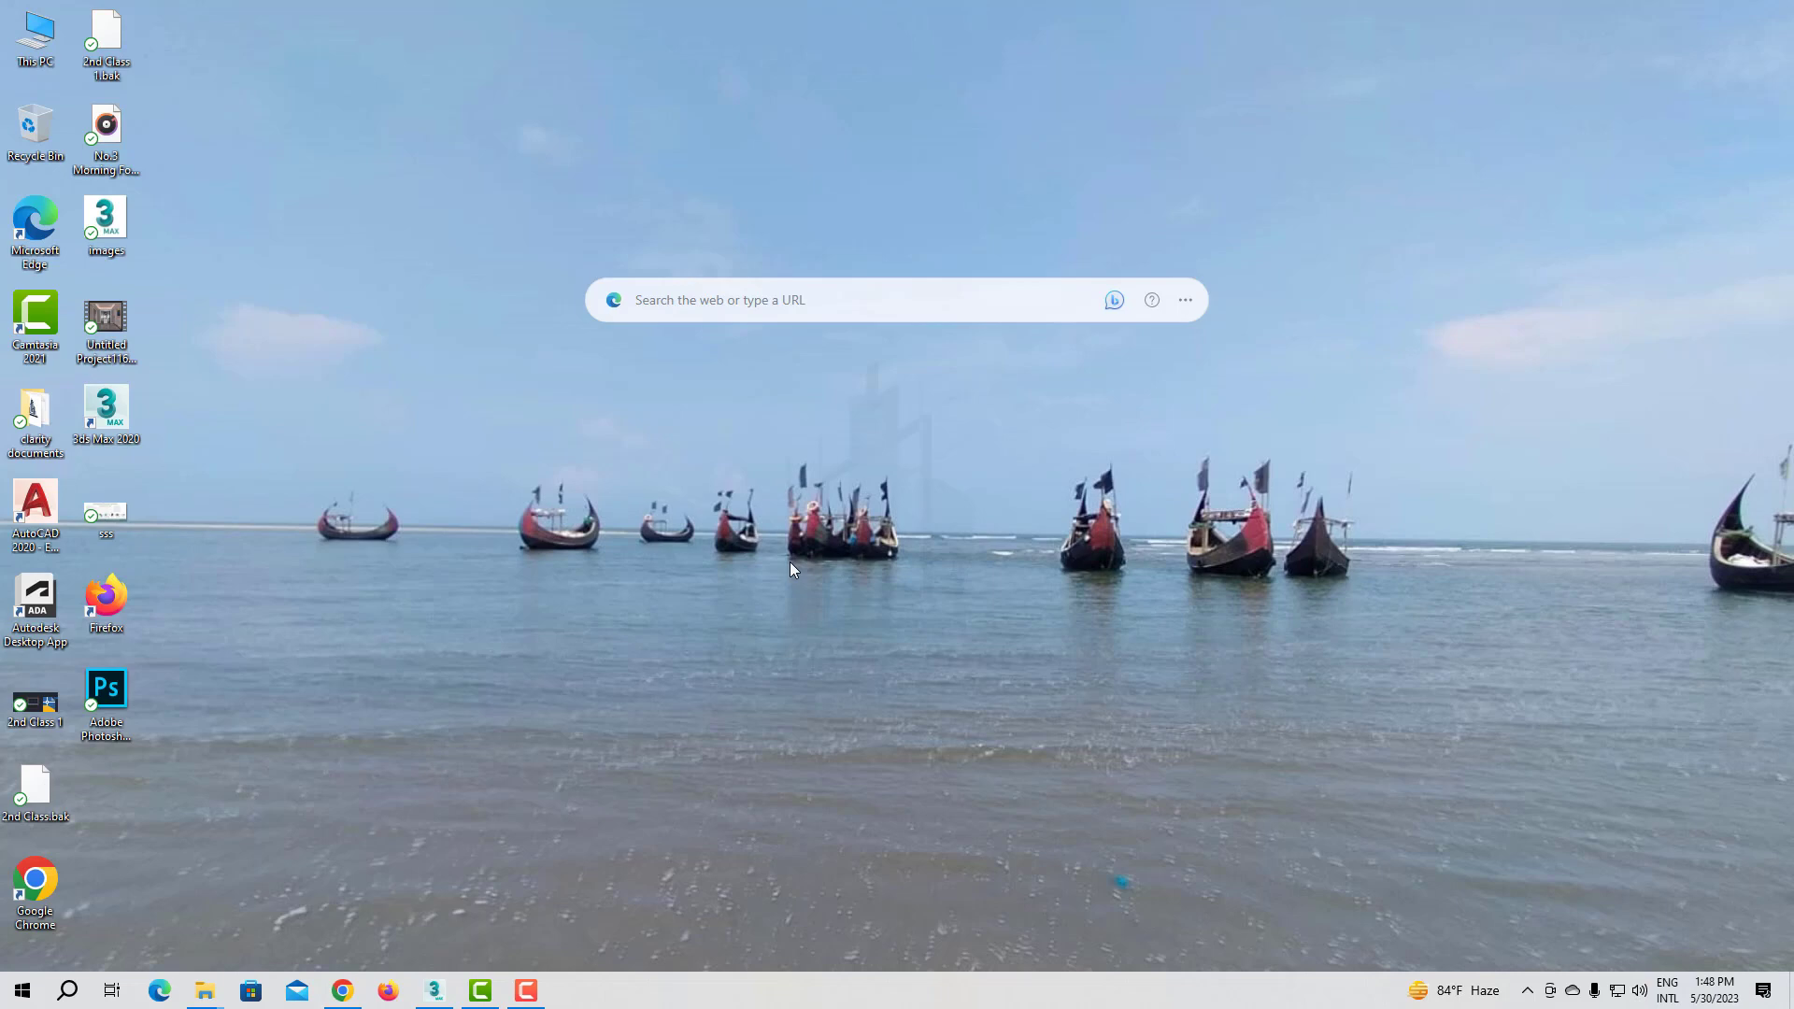
# Step: Switch to 3ds Max, play the furniture animation through the camera view, stop it and go to frame 31
pyautogui.click(437, 990)
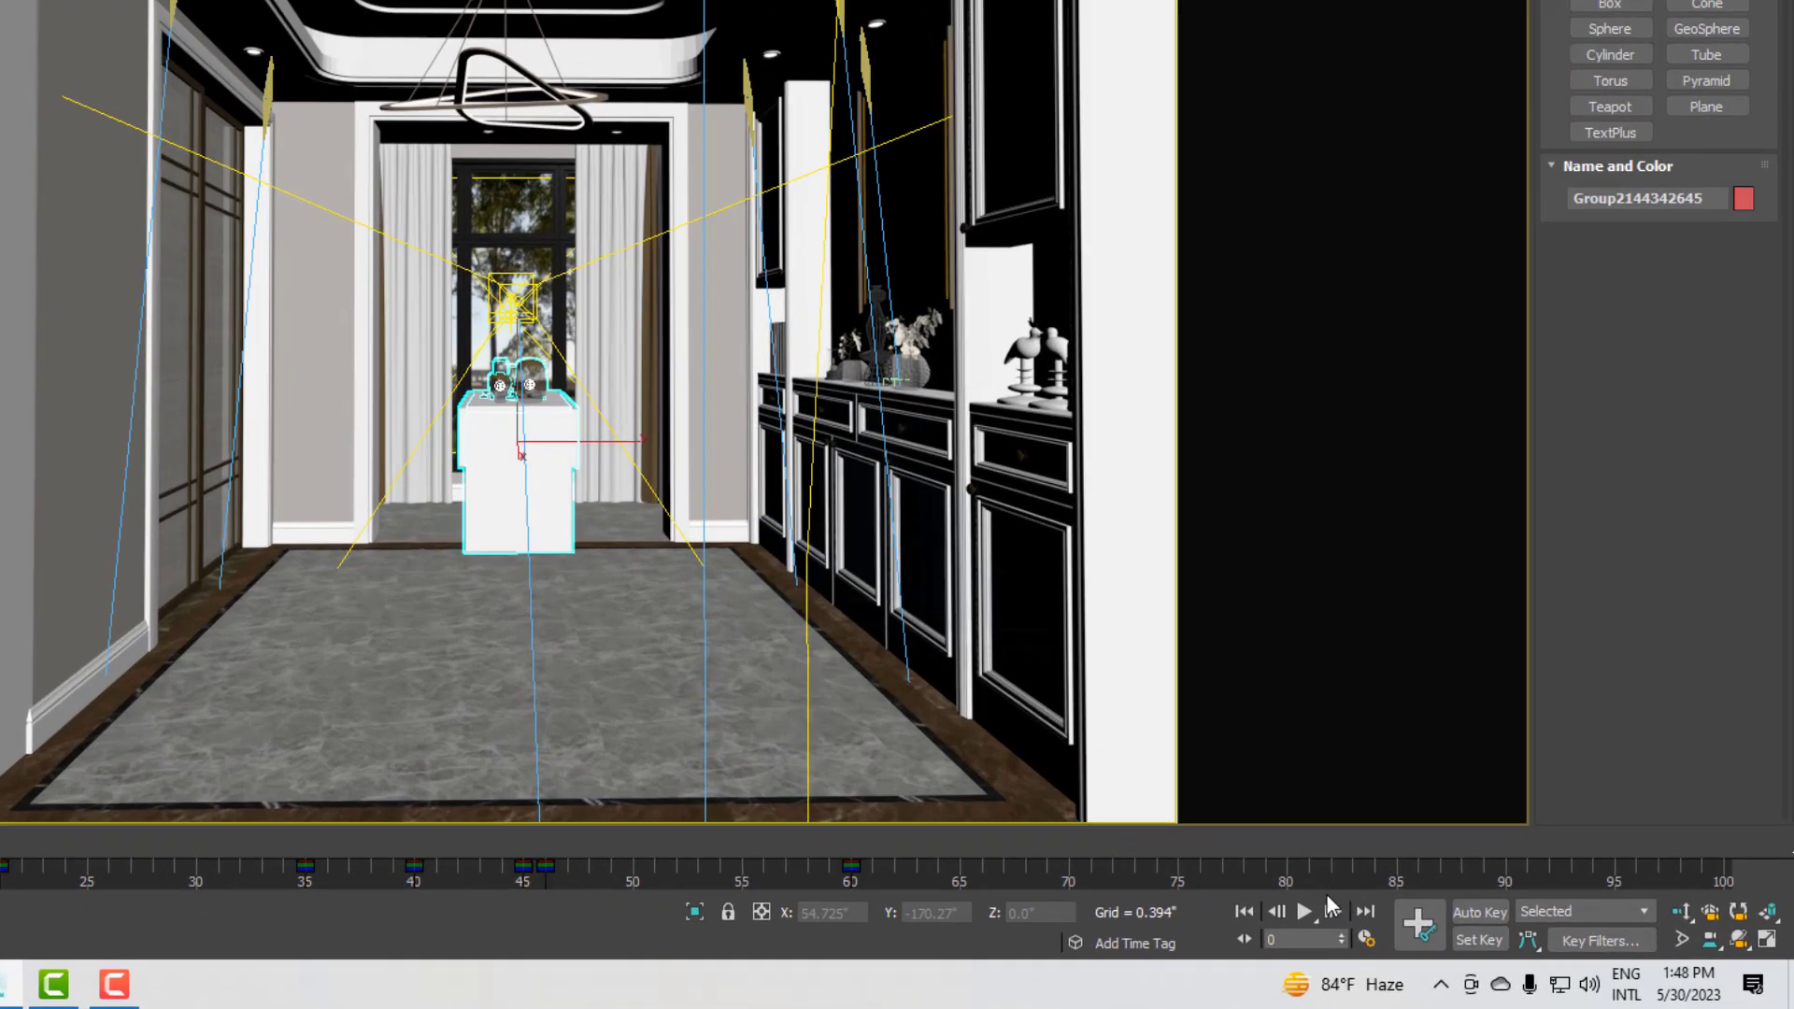
pyautogui.click(1425, 935)
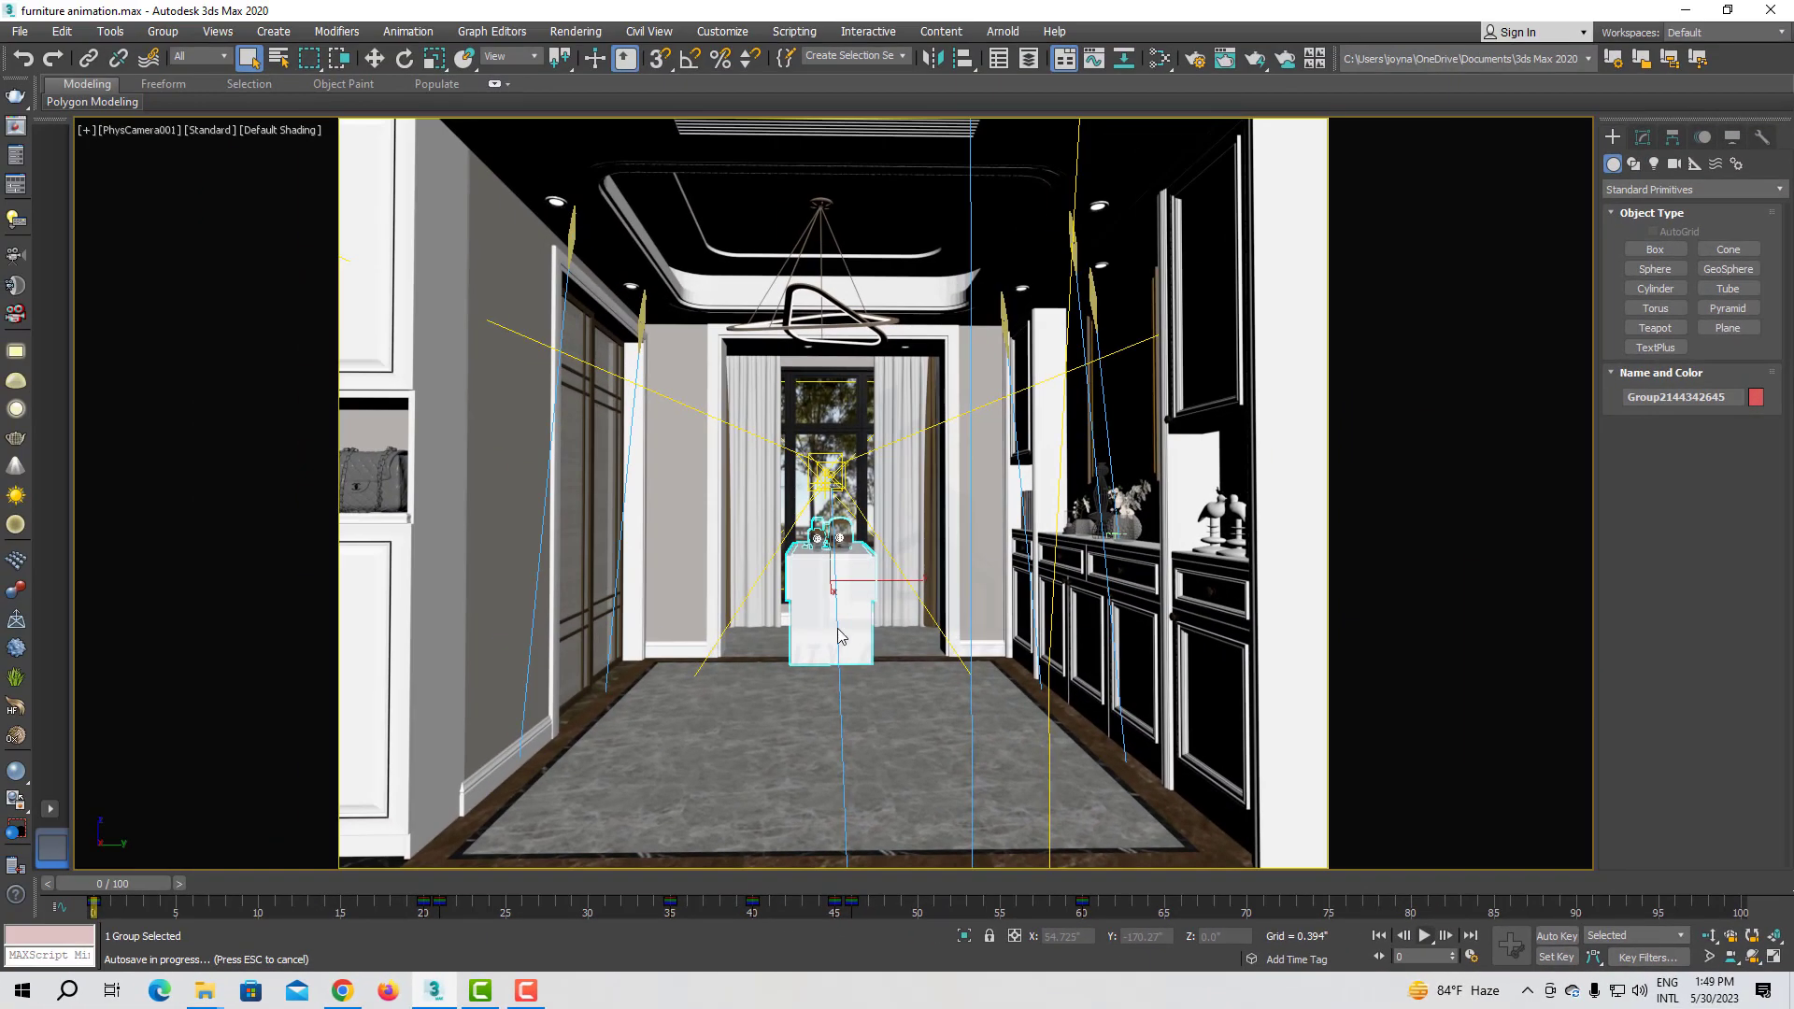
pyautogui.press('Escape')
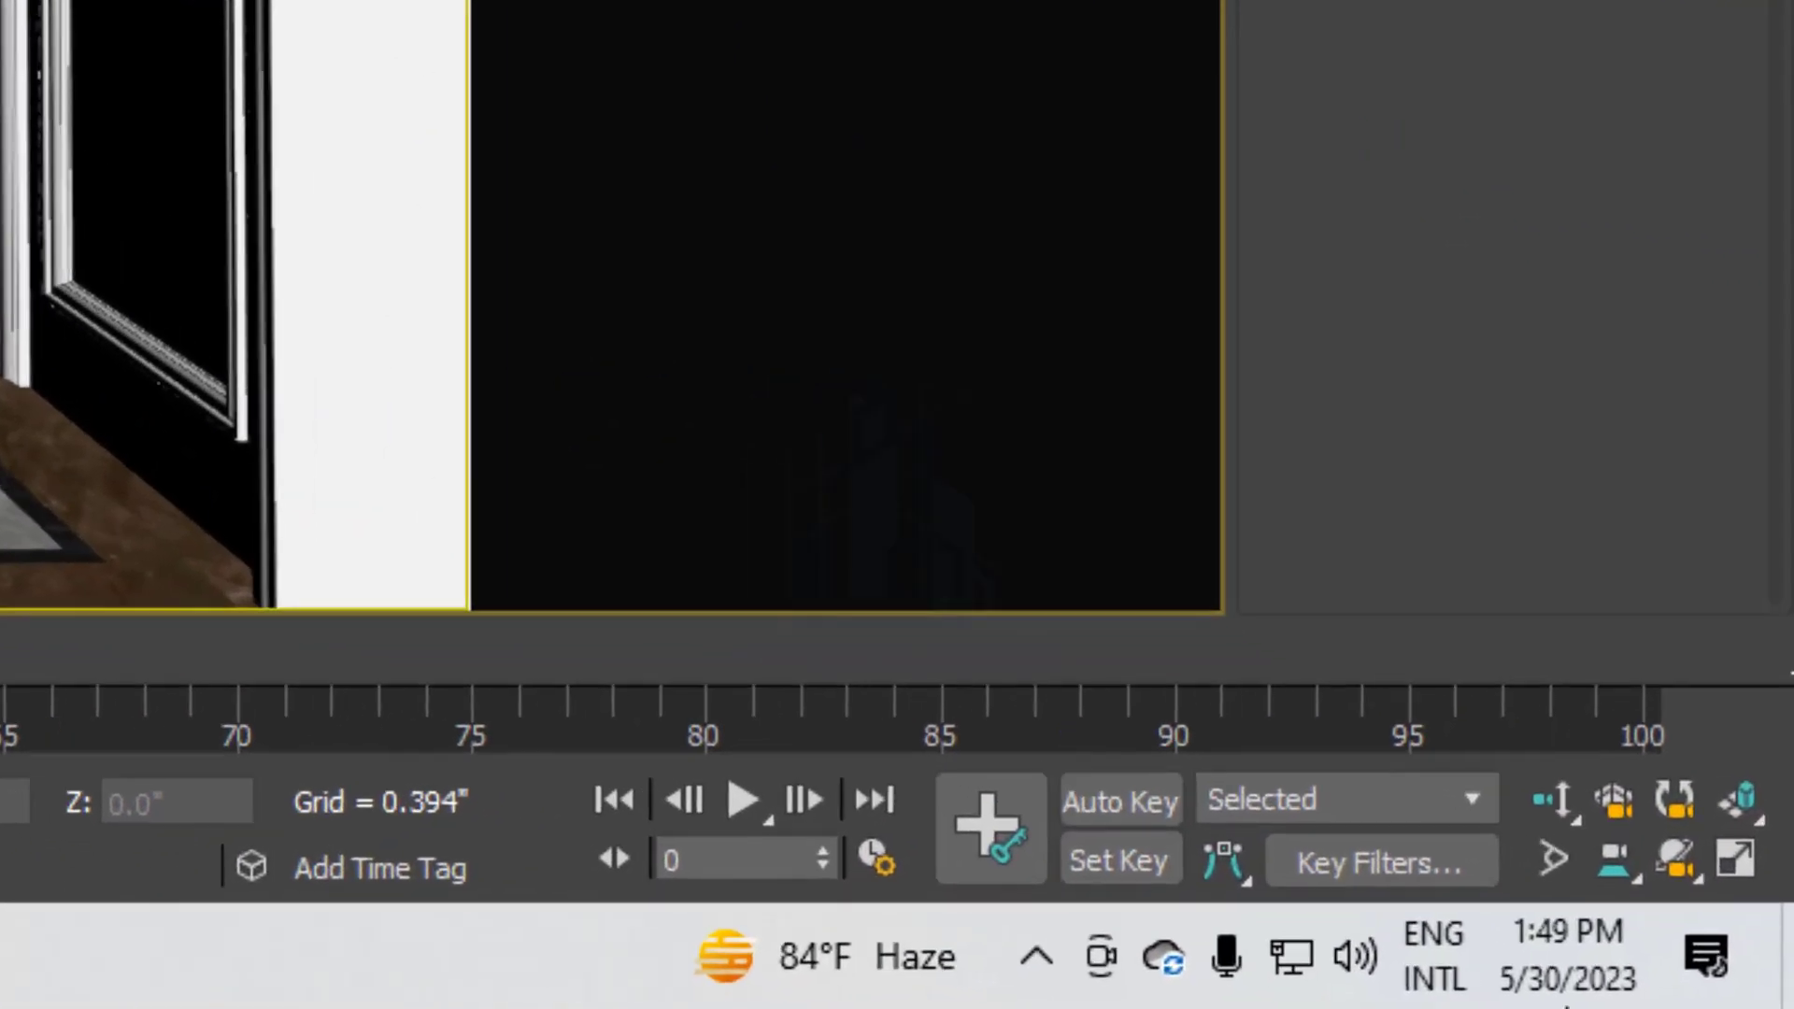
pyautogui.click(741, 800)
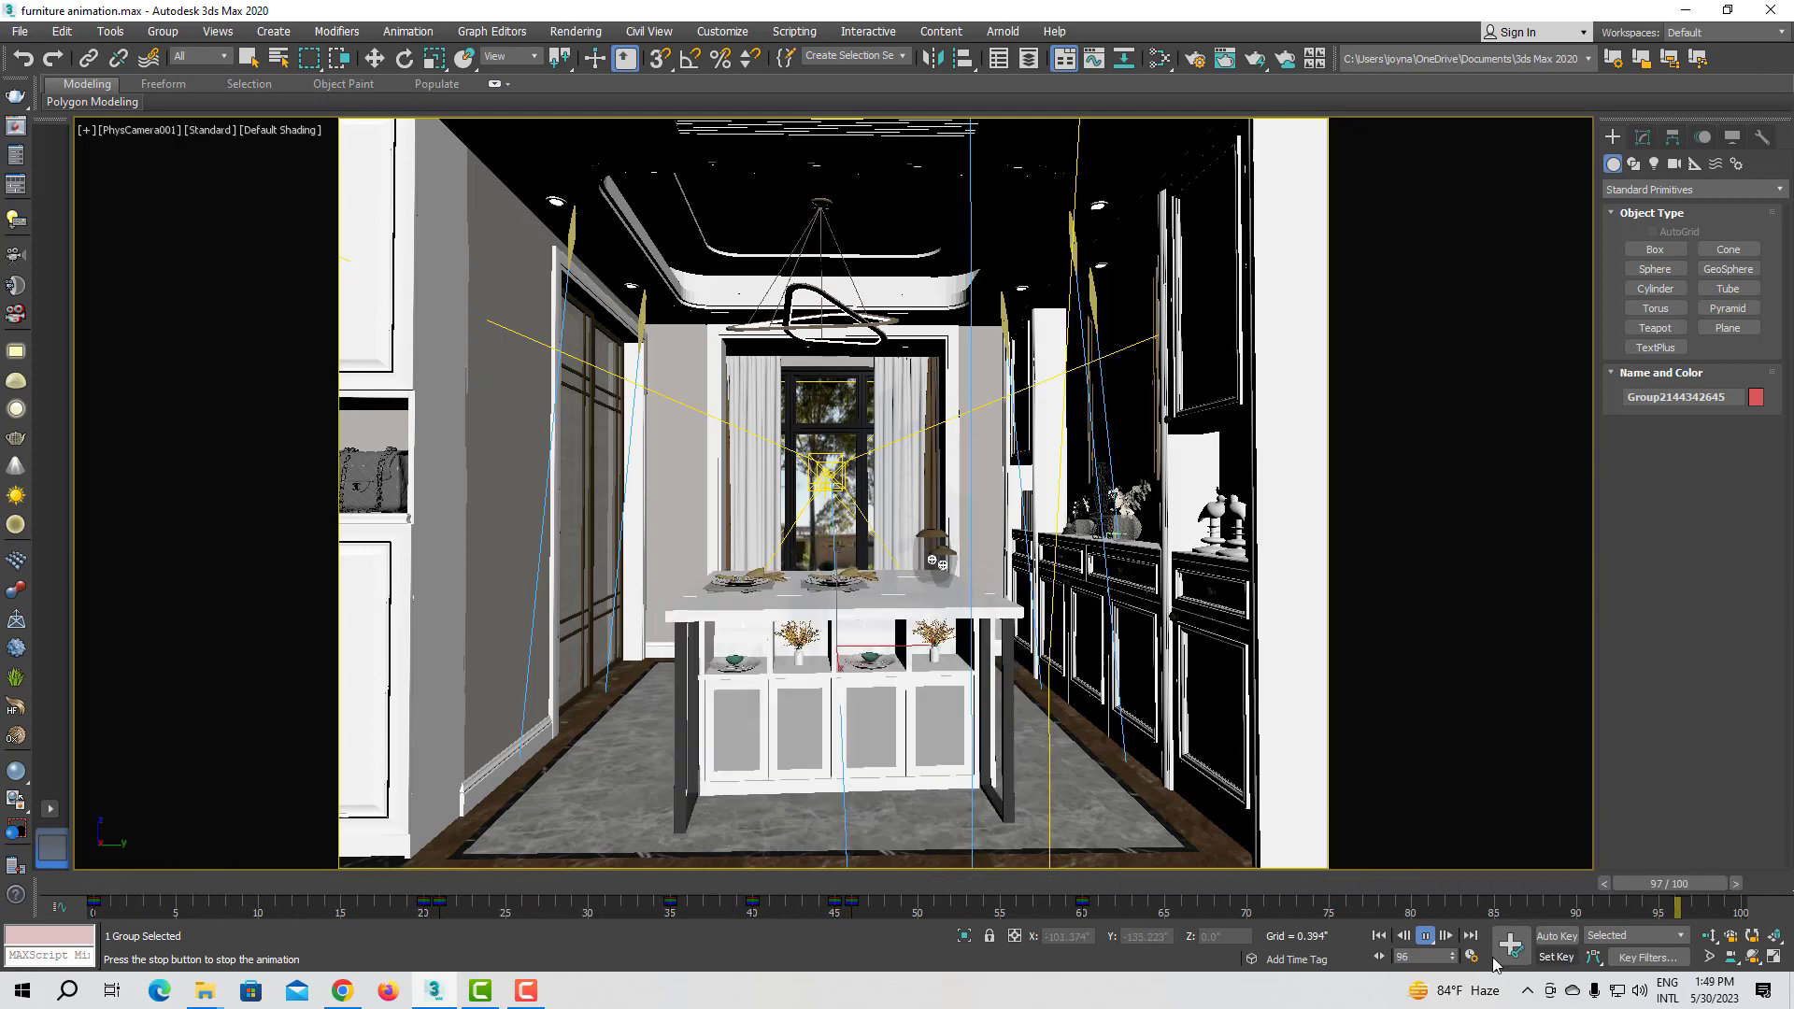
pyautogui.click(1428, 938)
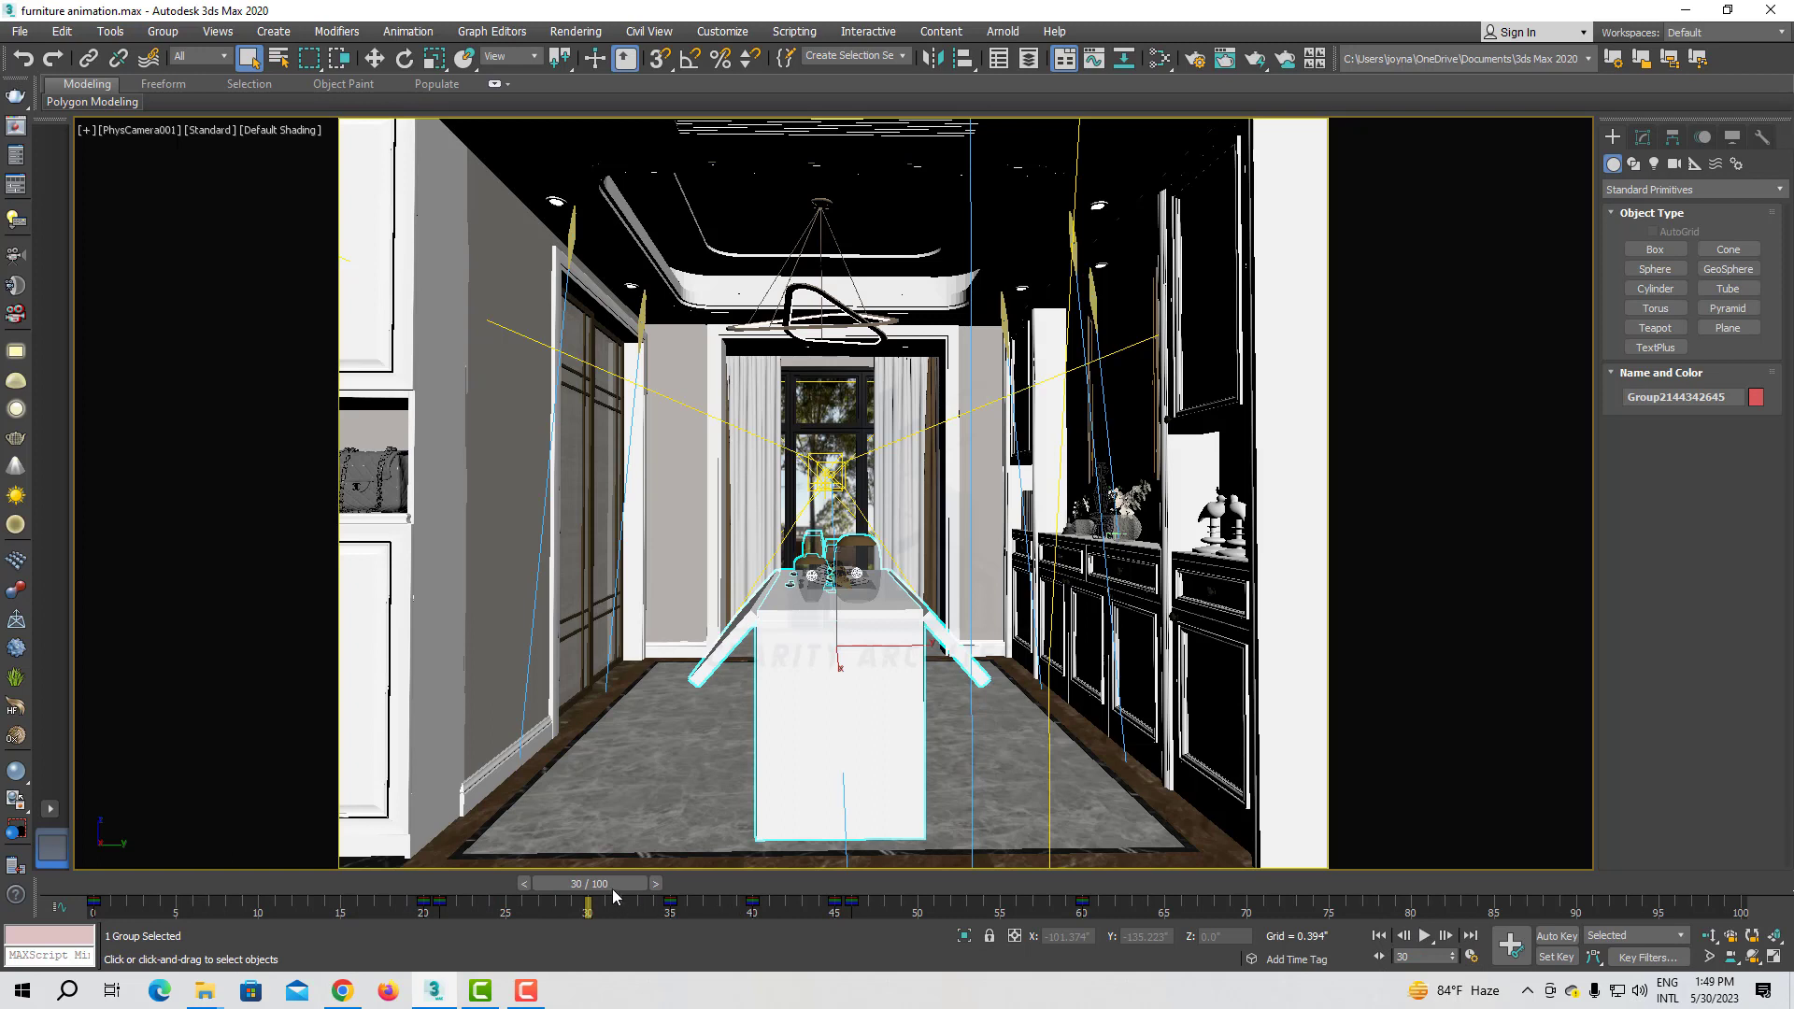
pyautogui.moveTo(613, 896)
pyautogui.mouseDown()
pyautogui.moveTo(652, 884)
pyautogui.moveTo(180, 883)
pyautogui.moveTo(665, 866)
pyautogui.moveTo(953, 902)
pyautogui.moveTo(1340, 911)
pyautogui.moveTo(531, 924)
pyautogui.moveTo(309, 892)
pyautogui.moveTo(791, 895)
pyautogui.moveTo(114, 893)
pyautogui.moveTo(605, 883)
pyautogui.mouseUp()
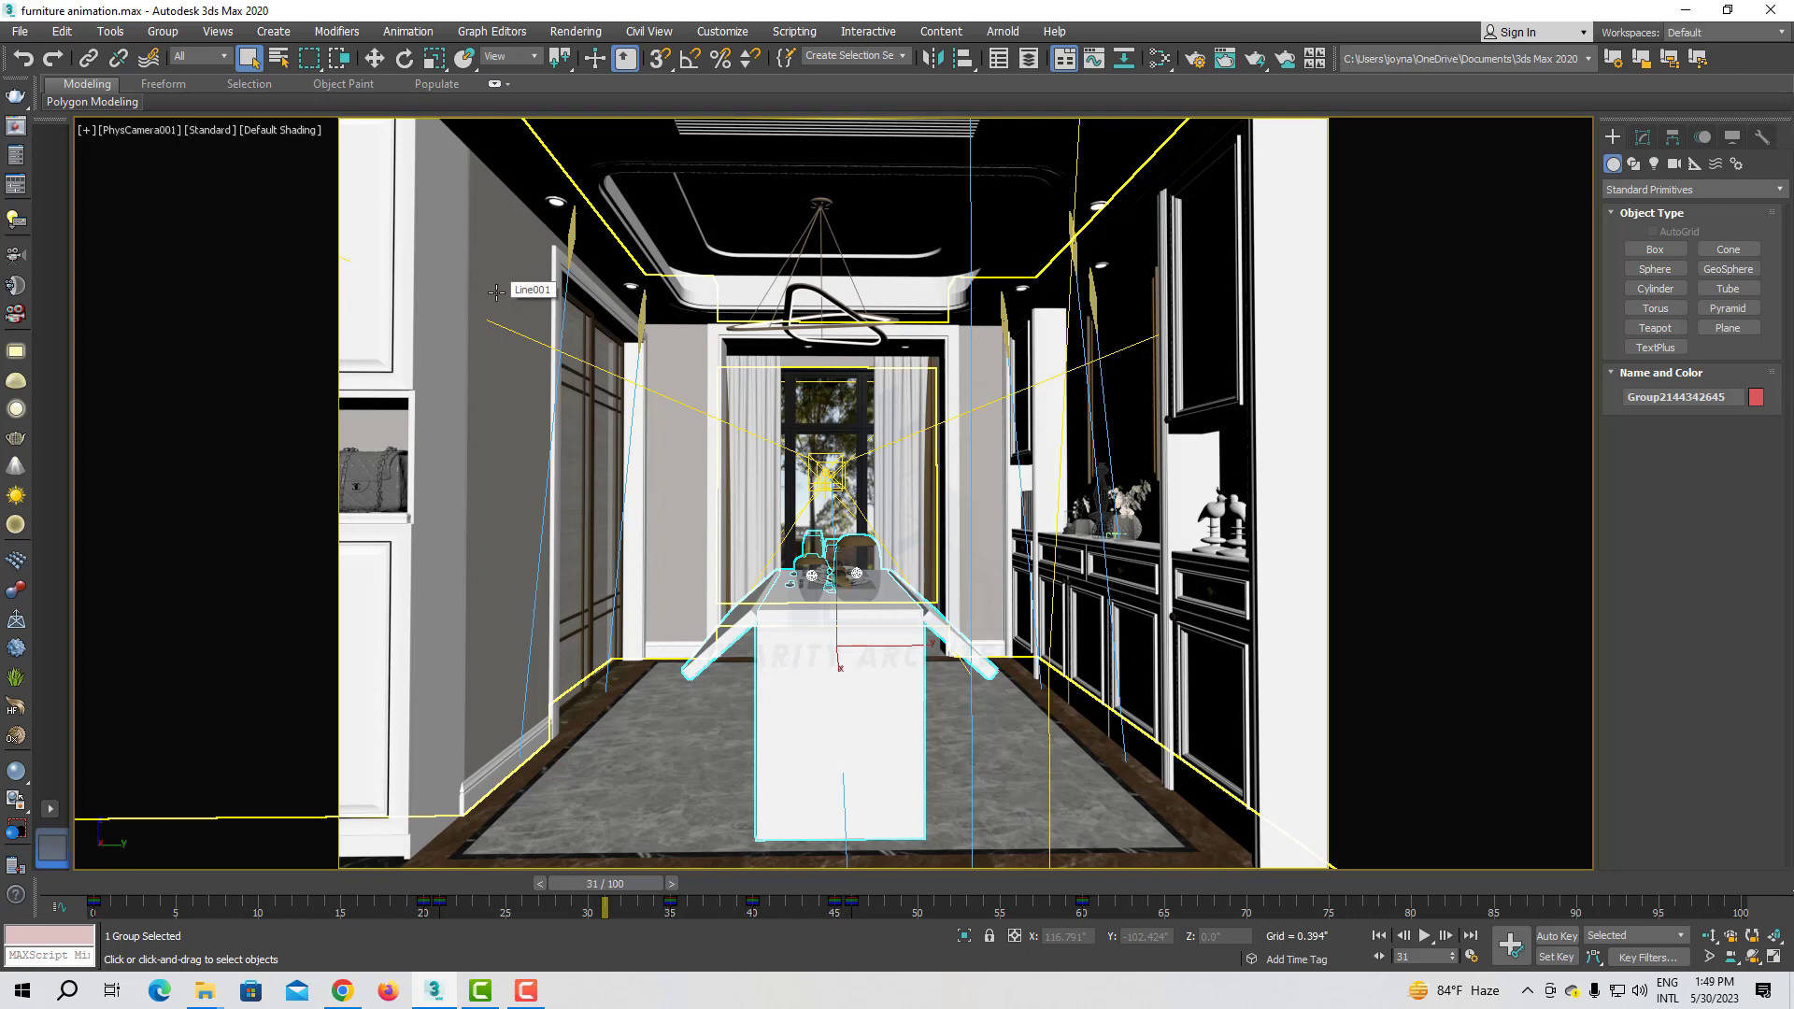
# Step: Change the camera viewport to Perspective and hide all objects except the selected furniture group
pyautogui.click(138, 131)
pyautogui.click(177, 191)
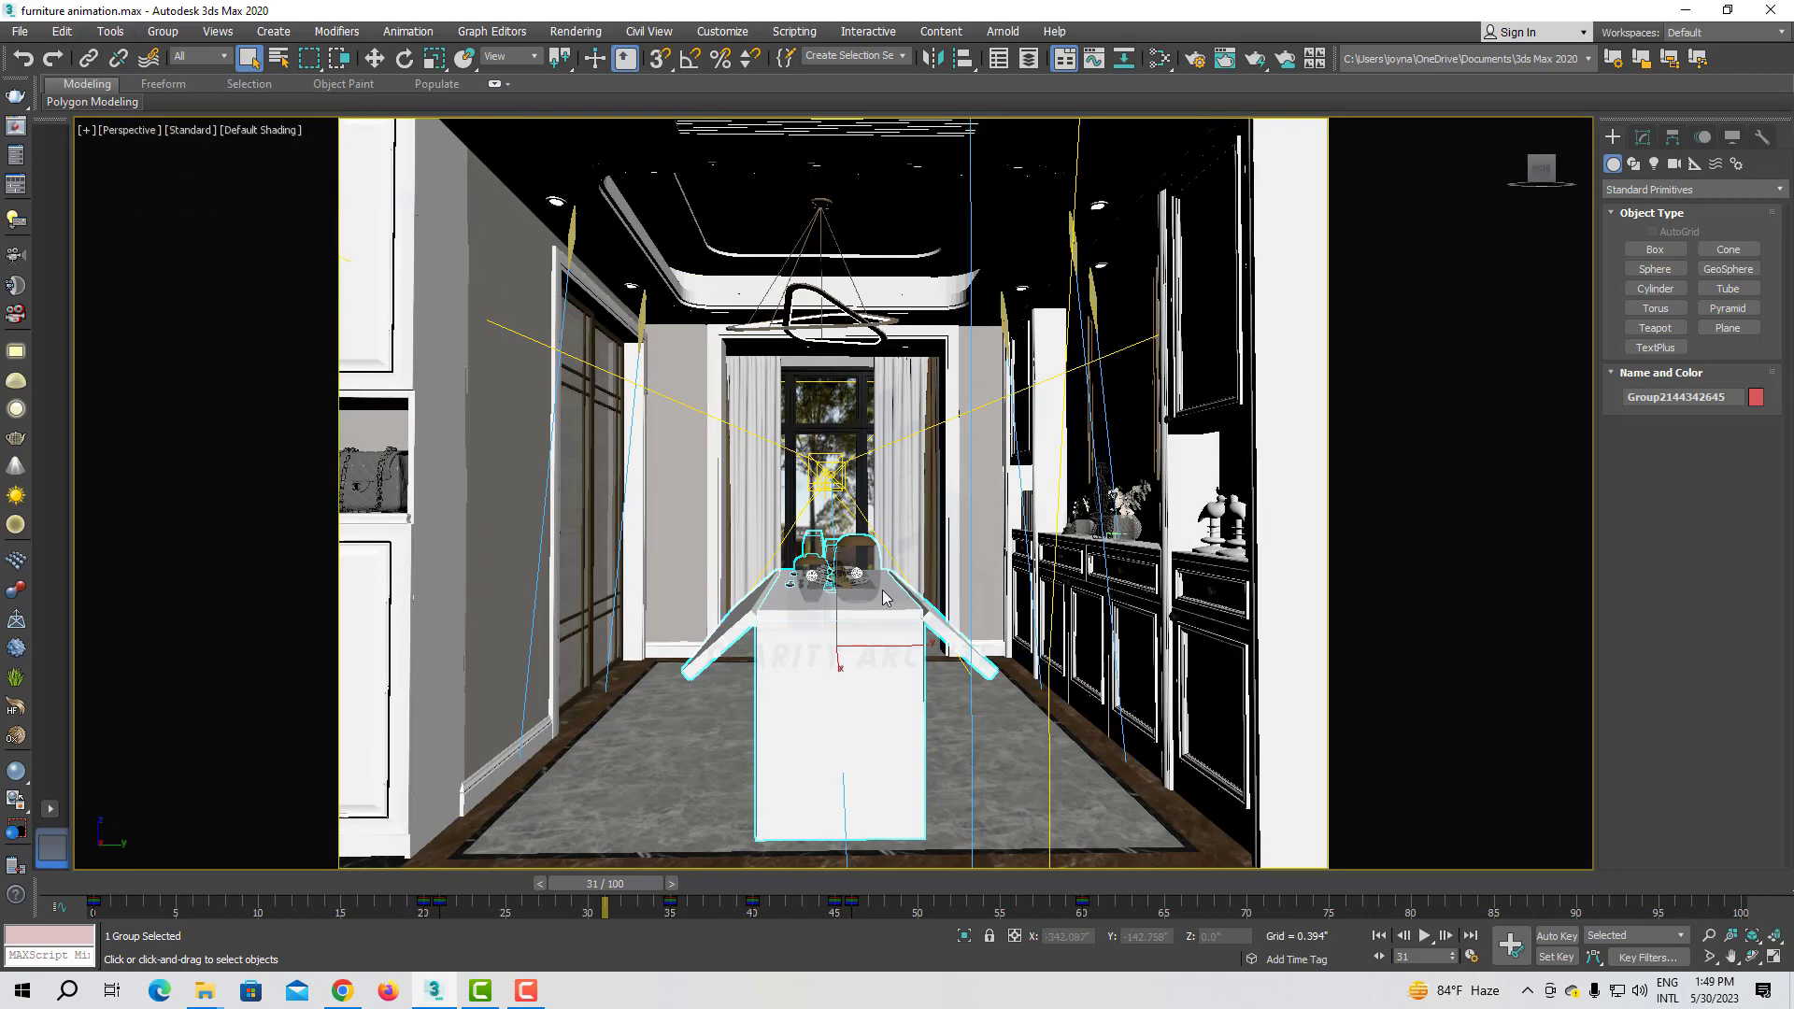
pyautogui.moveTo(818, 683)
pyautogui.keyDown('alt'); pyautogui.mouseDown(button='middle')
pyautogui.moveTo(760, 671)
pyautogui.moveTo(805, 683)
pyautogui.mouseUp(button='middle'); pyautogui.keyUp('alt')
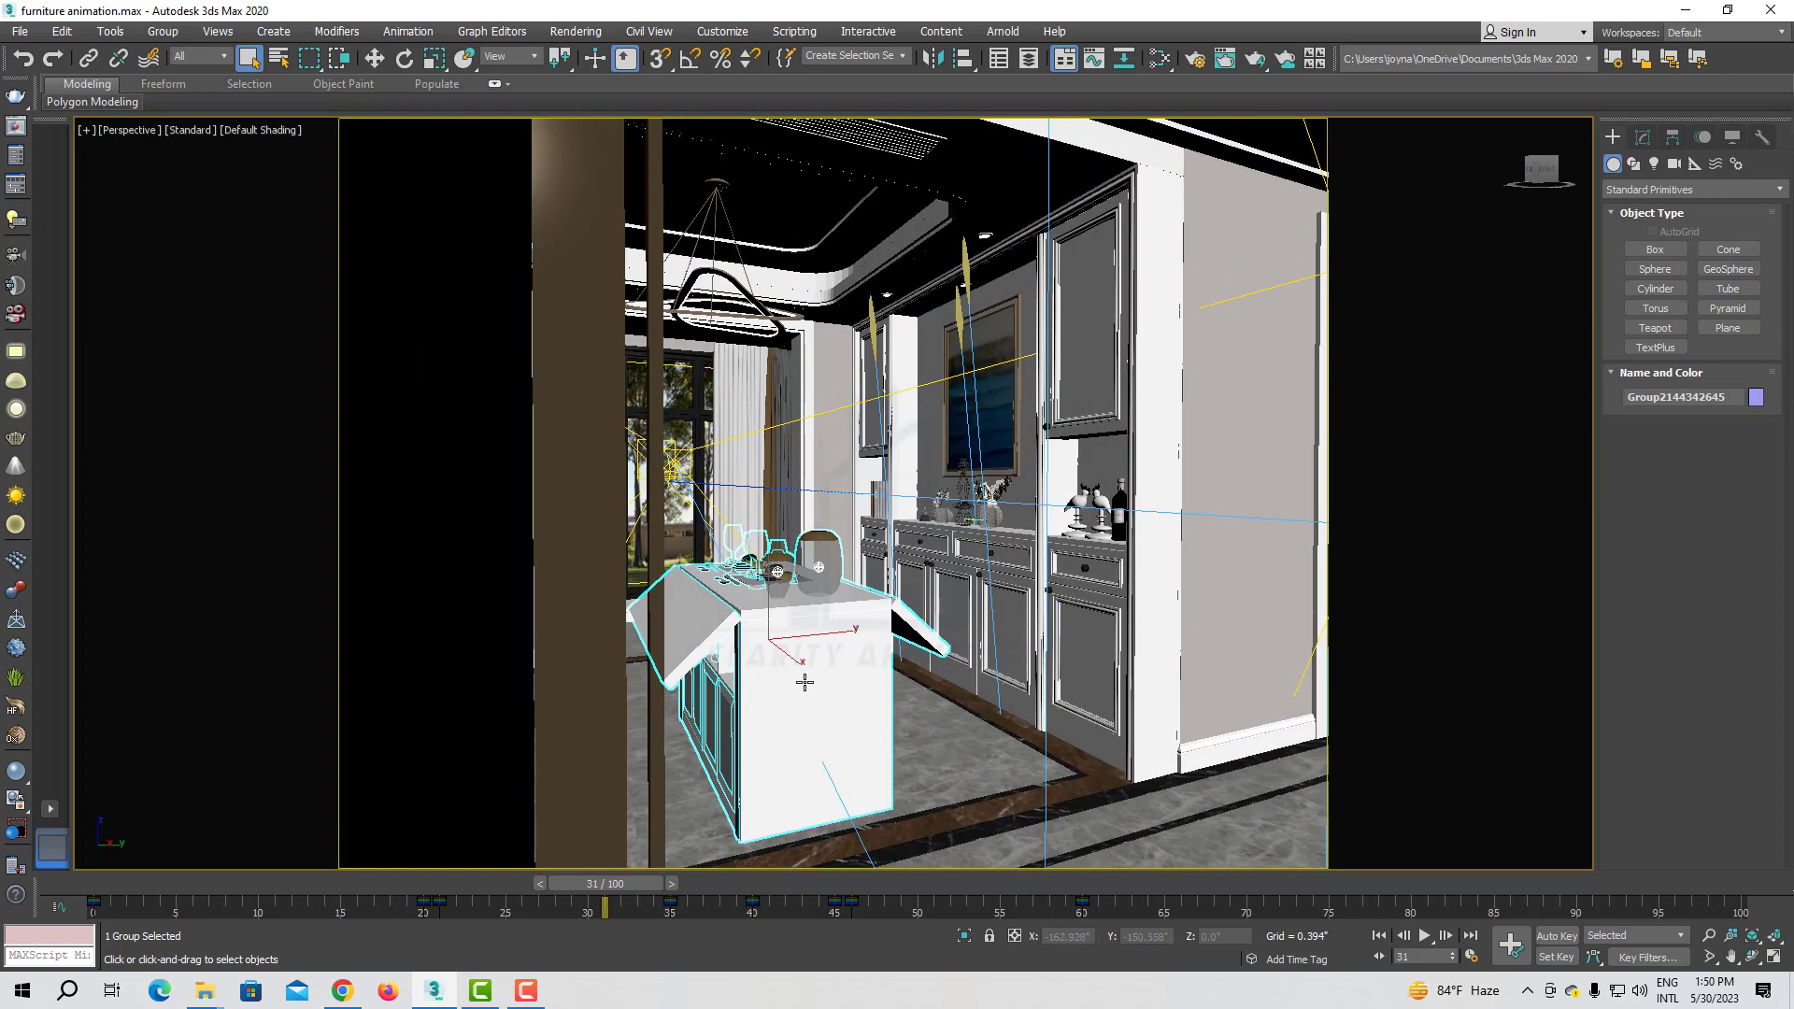
pyautogui.keyDown('alt'); pyautogui.moveTo(804, 685); pyautogui.dragTo(808, 632, button='middle'); pyautogui.keyUp('alt')
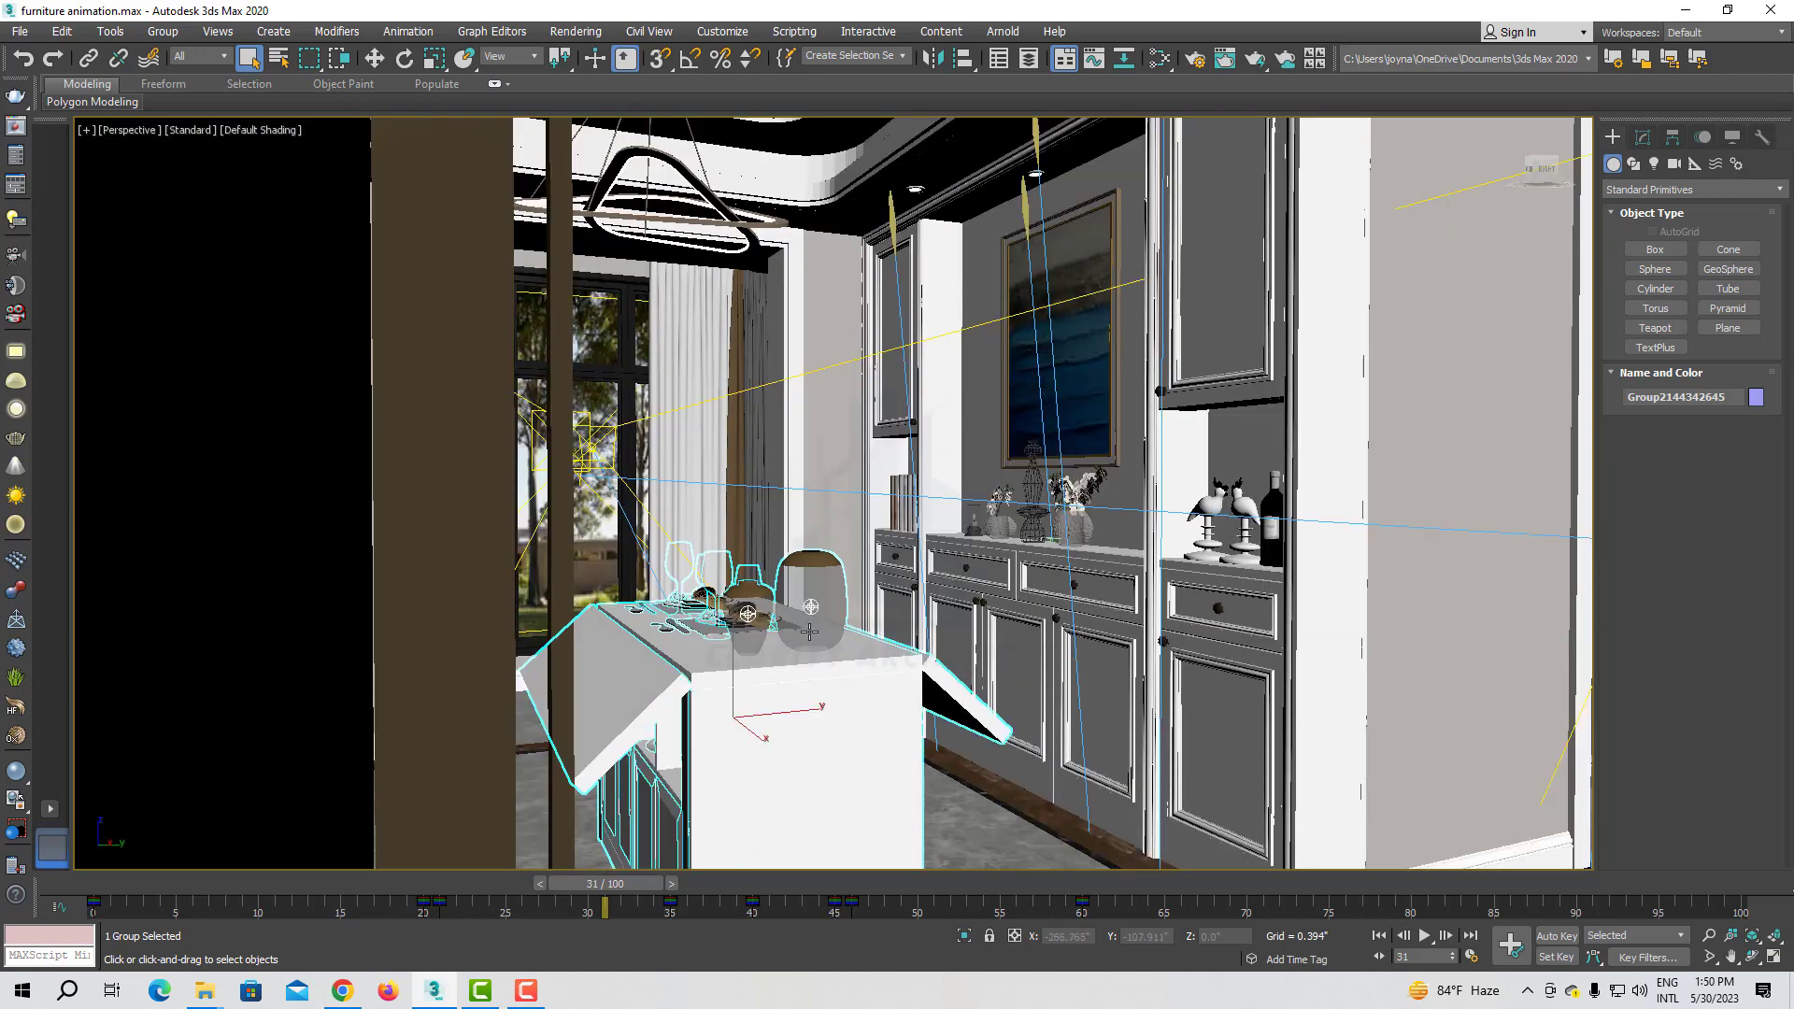
pyautogui.keyDown('alt'); pyautogui.moveTo(831, 545); pyautogui.dragTo(804, 608, button='middle'); pyautogui.keyUp('alt')
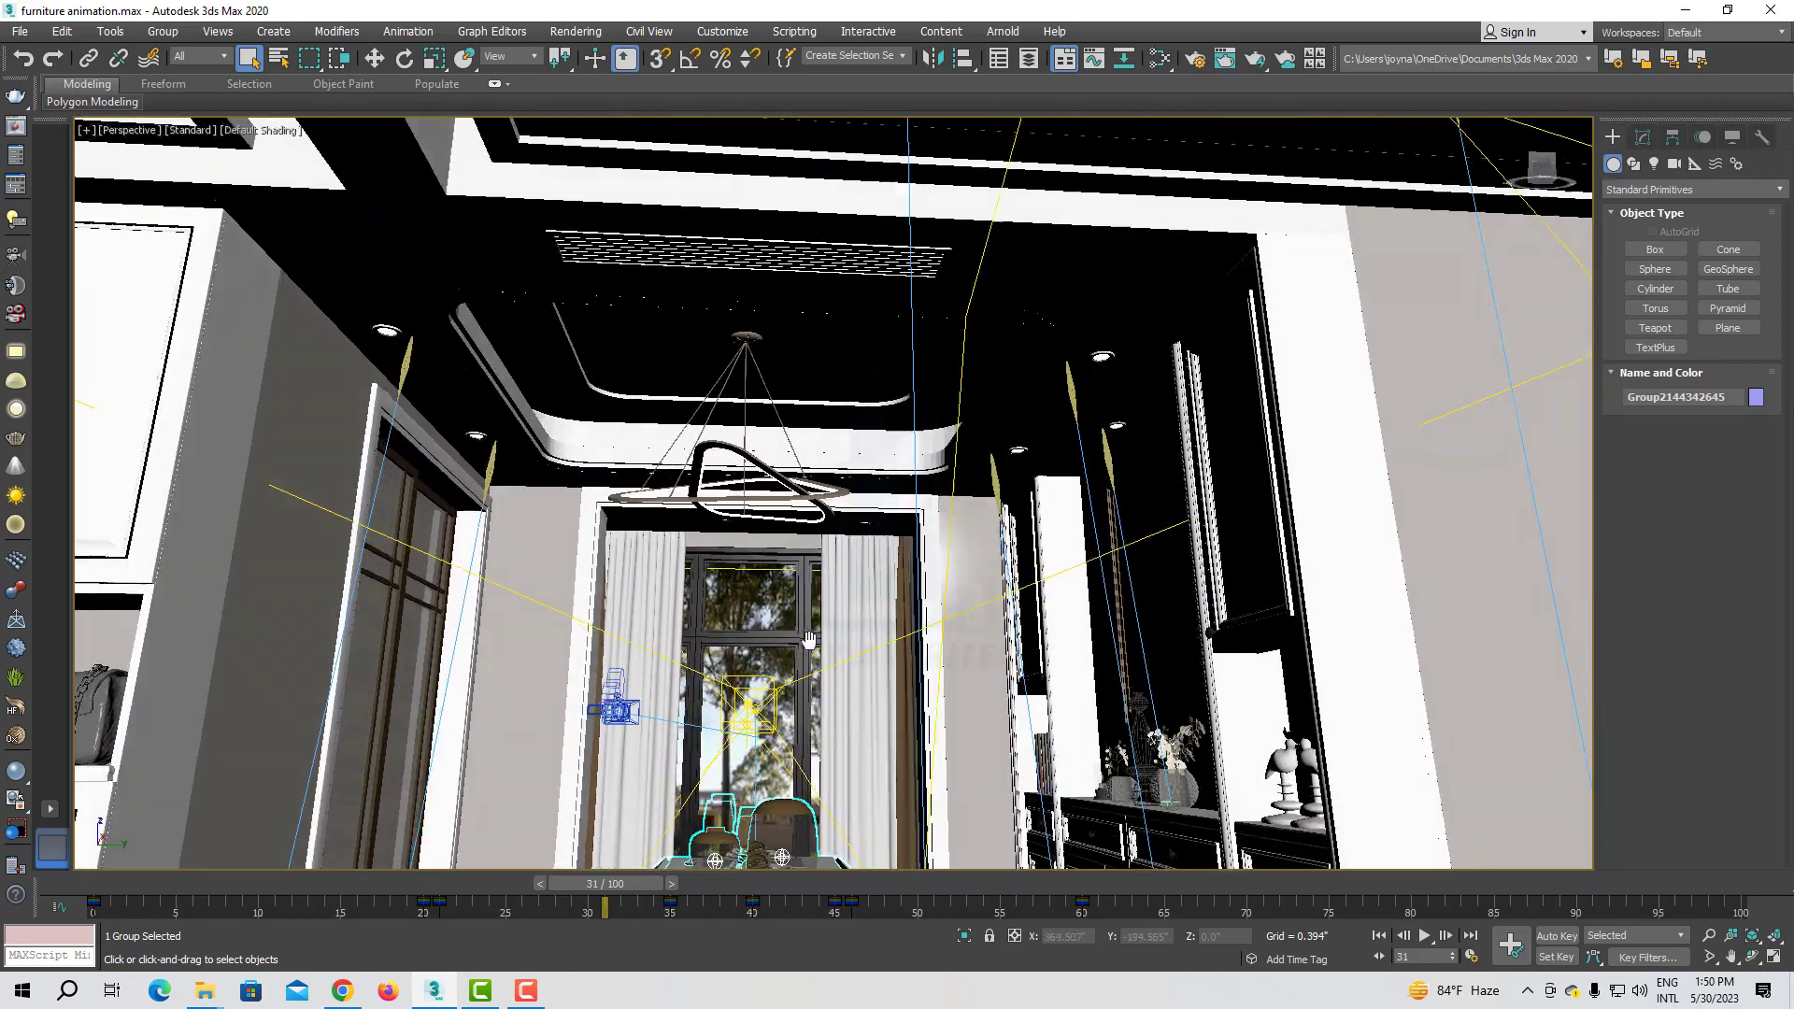
pyautogui.moveTo(805, 729); pyautogui.dragTo(785, 629, button='middle')
pyautogui.rightClick(789, 635)
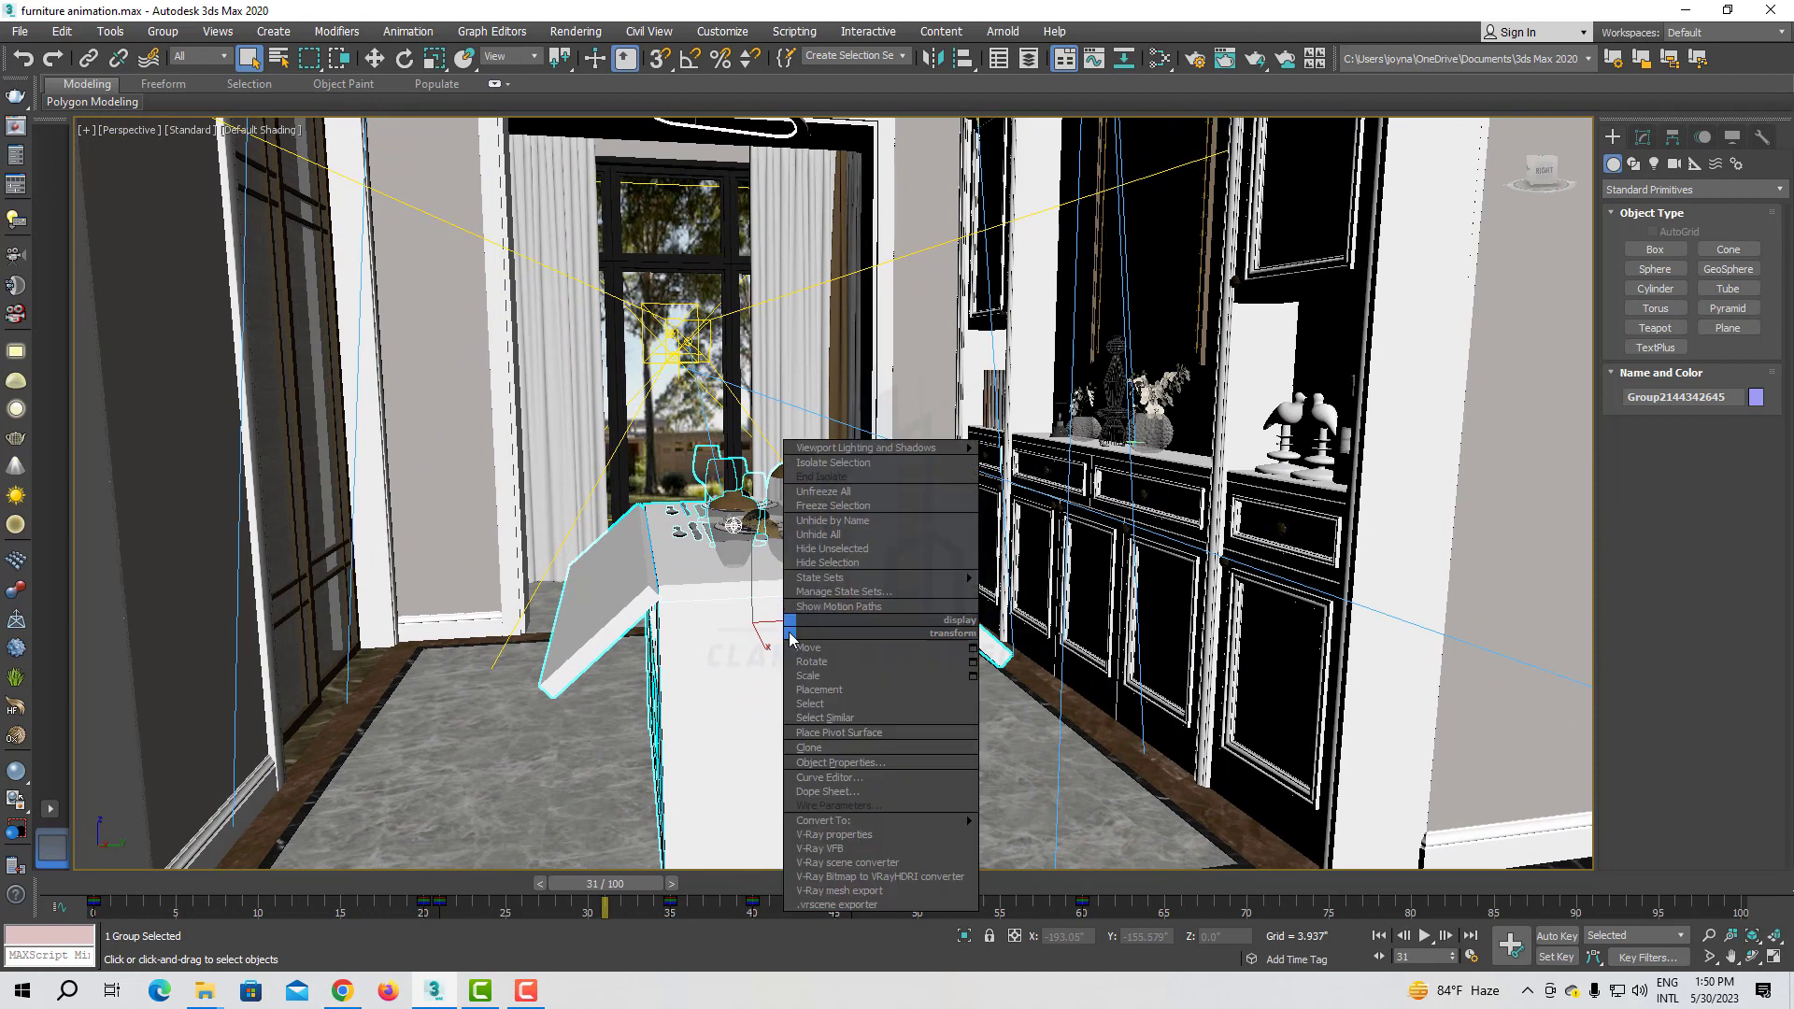
pyautogui.click(879, 549)
# Step: Review the isolated table's animation from frame 0 by playing it, then stop and scrub to frame 61
pyautogui.scroll(-2, 811, 552)
pyautogui.moveTo(811, 552); pyautogui.dragTo(738, 464, button='middle')
pyautogui.keyDown('alt'); pyautogui.moveTo(739, 464); pyautogui.dragTo(700, 546, button='middle'); pyautogui.keyUp('alt')
pyautogui.moveTo(615, 884); pyautogui.dragTo(111, 884)
pyautogui.keyDown('alt'); pyautogui.moveTo(806, 612); pyautogui.dragTo(1113, 581, button='middle'); pyautogui.keyUp('alt')
pyautogui.scroll(5, 902, 271)
pyautogui.moveTo(879, 360); pyautogui.dragTo(845, 654, button='middle')
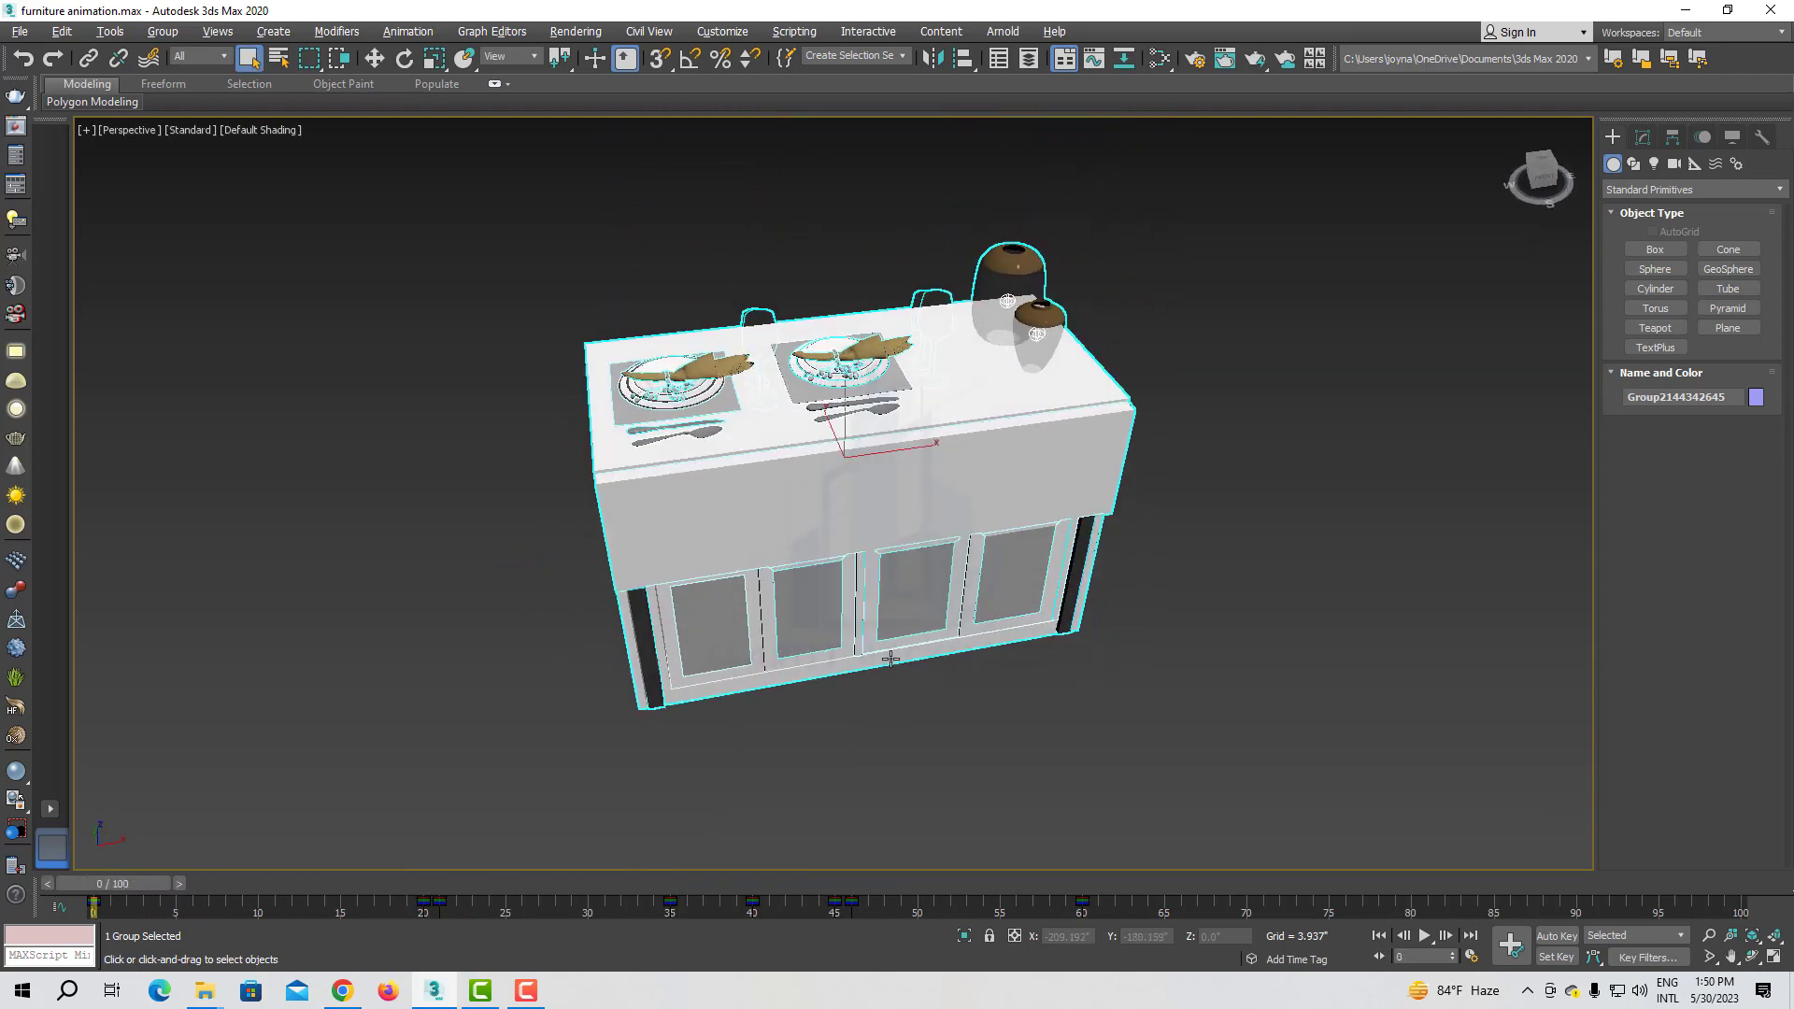
pyautogui.click(1424, 937)
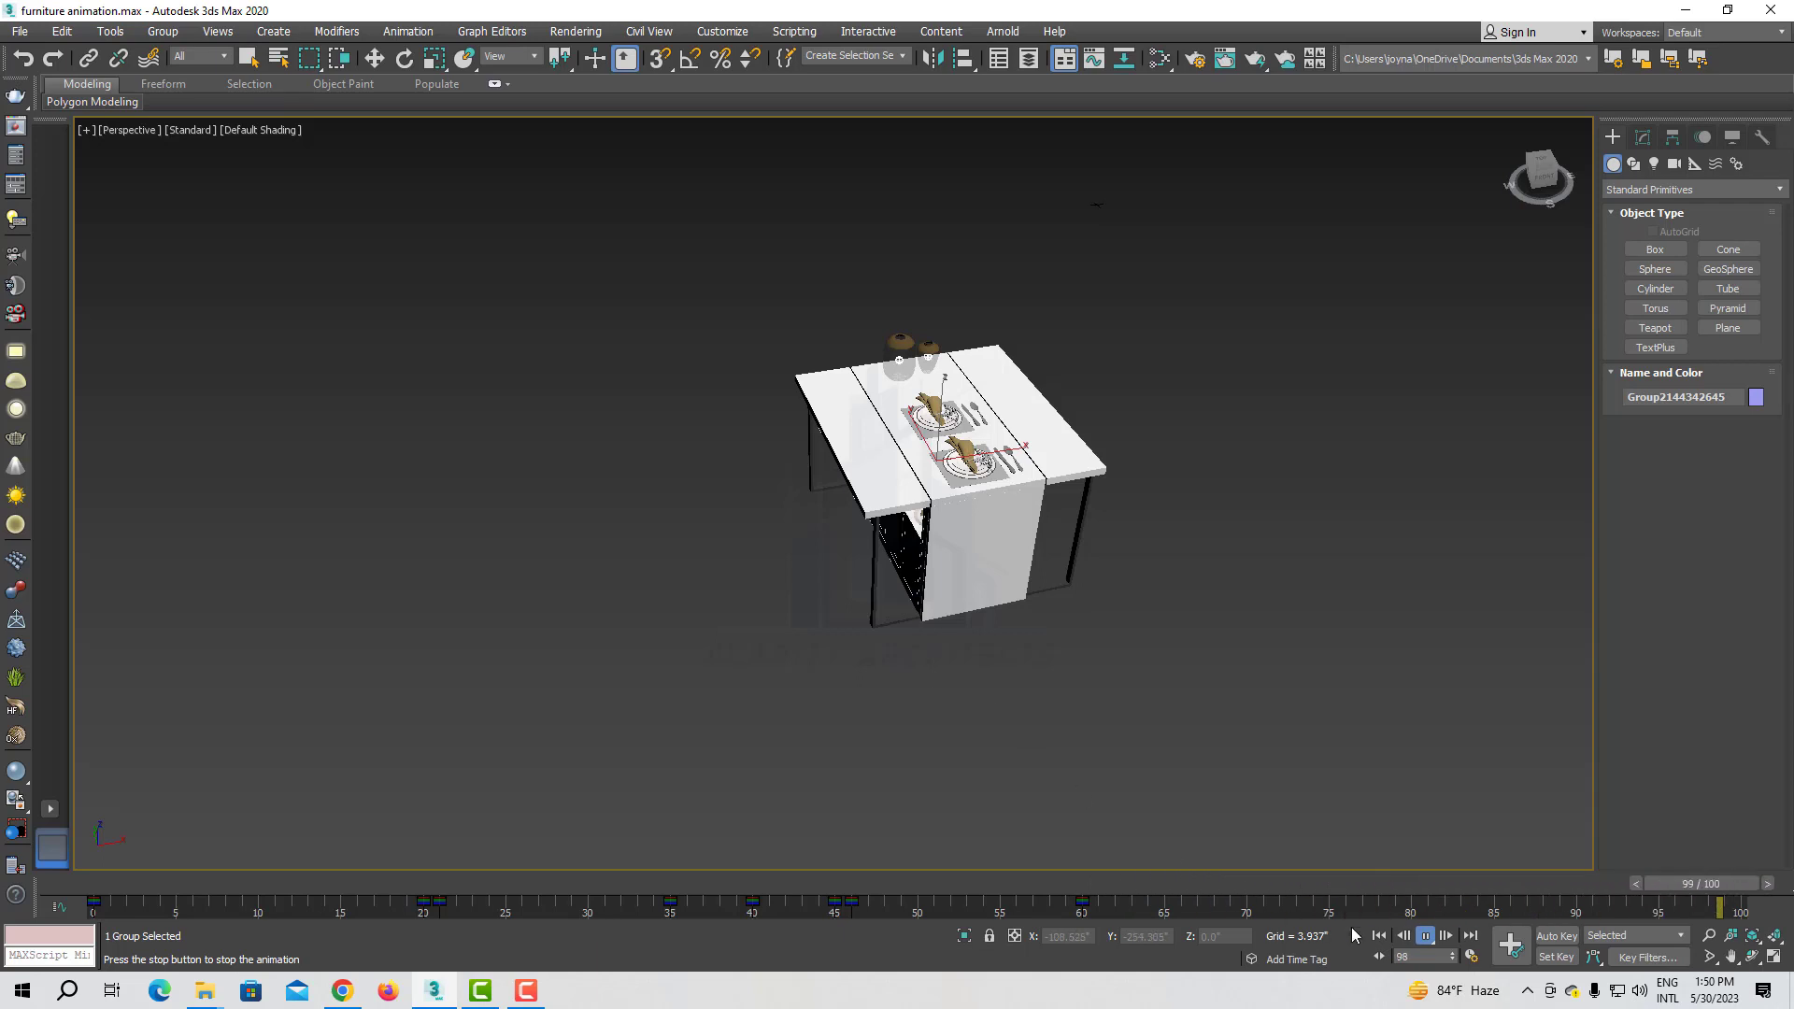
pyautogui.click(1426, 937)
pyautogui.keyDown('alt'); pyautogui.moveTo(959, 627); pyautogui.dragTo(441, 893, button='middle'); pyautogui.keyUp('alt')
pyautogui.moveTo(521, 886); pyautogui.dragTo(1111, 897)
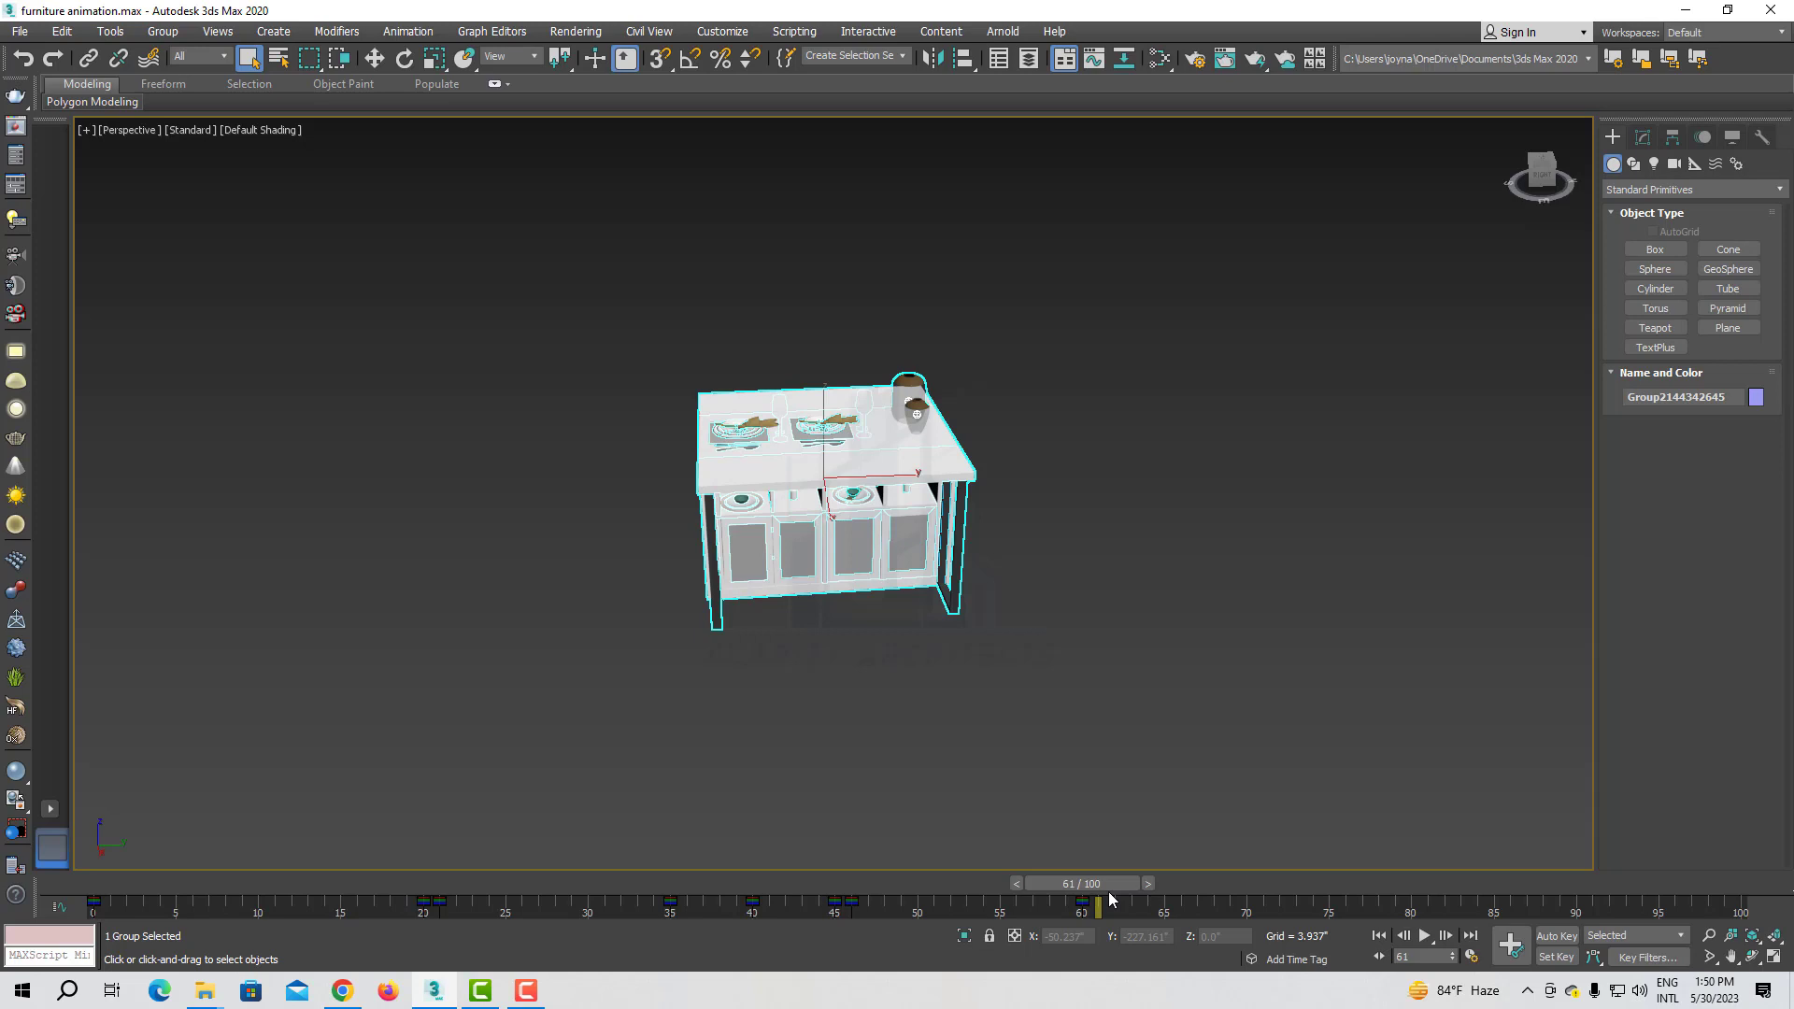
# Step: Create a thin upright box beside the table, about 29" long, 4.8" wide and 31.2" high
pyautogui.click(1655, 249)
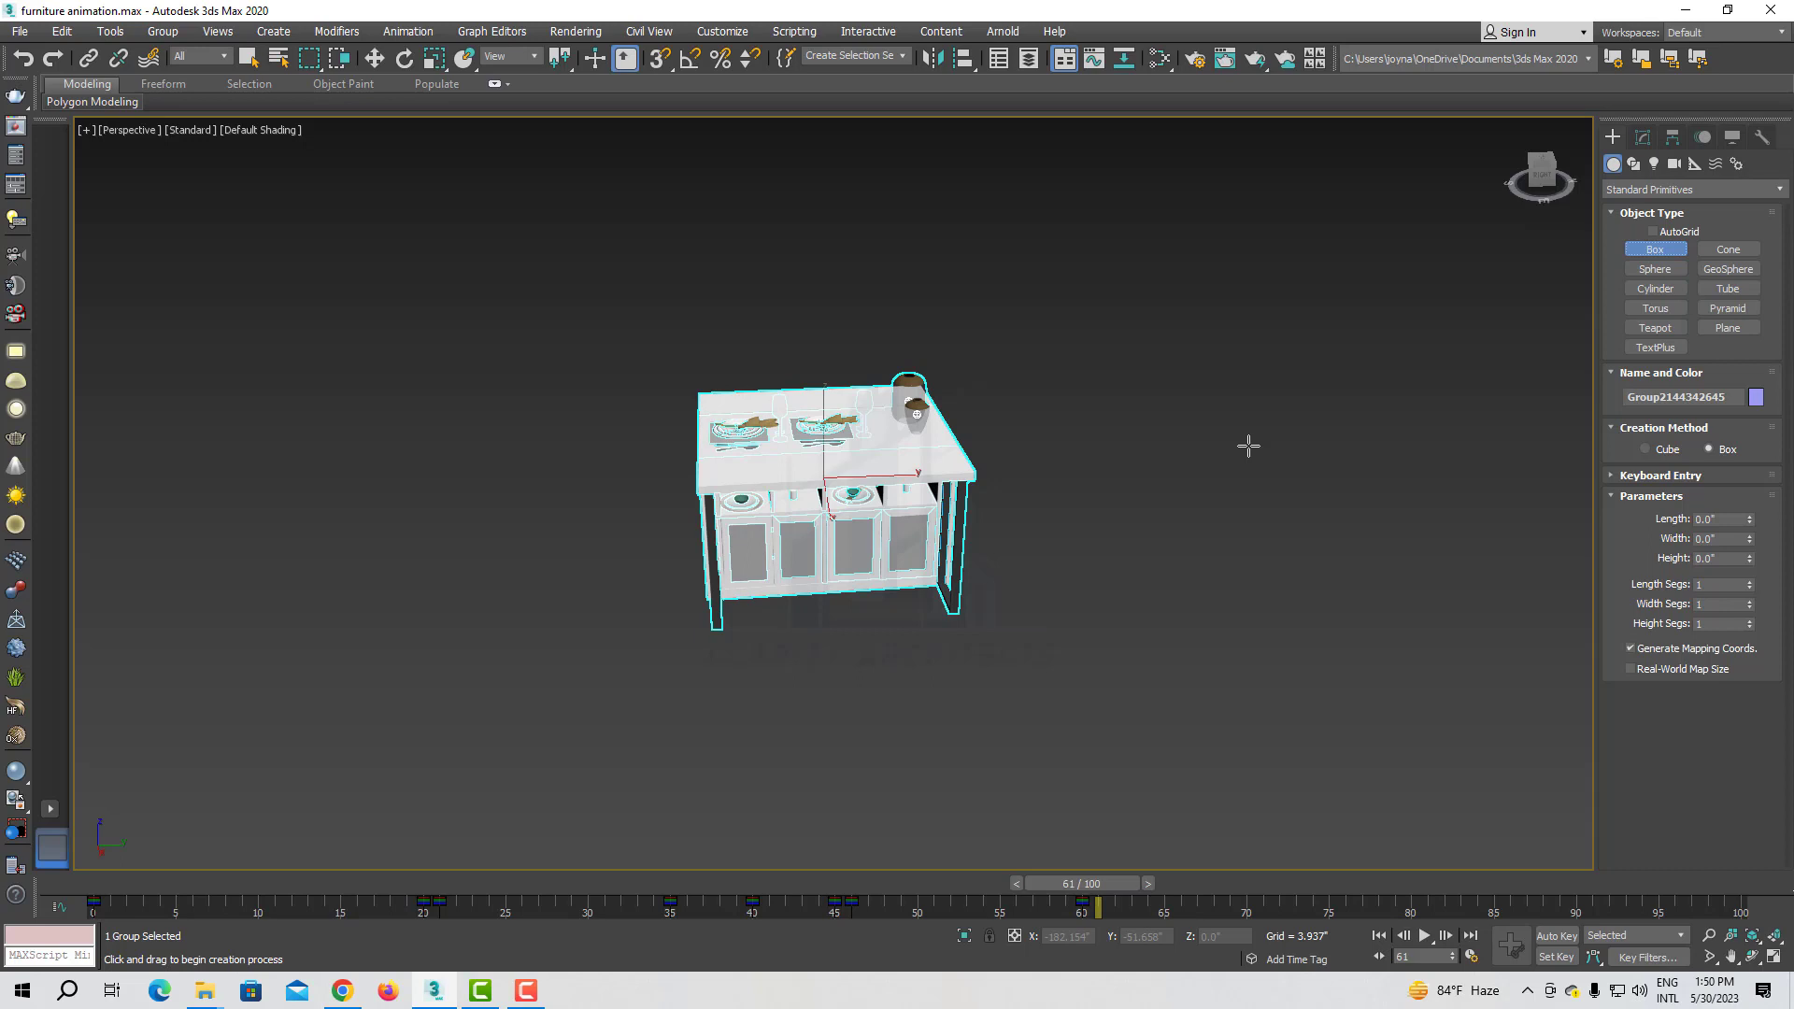
pyautogui.keyDown('alt'); pyautogui.moveTo(935, 621); pyautogui.dragTo(620, 569, button='middle'); pyautogui.keyUp('alt')
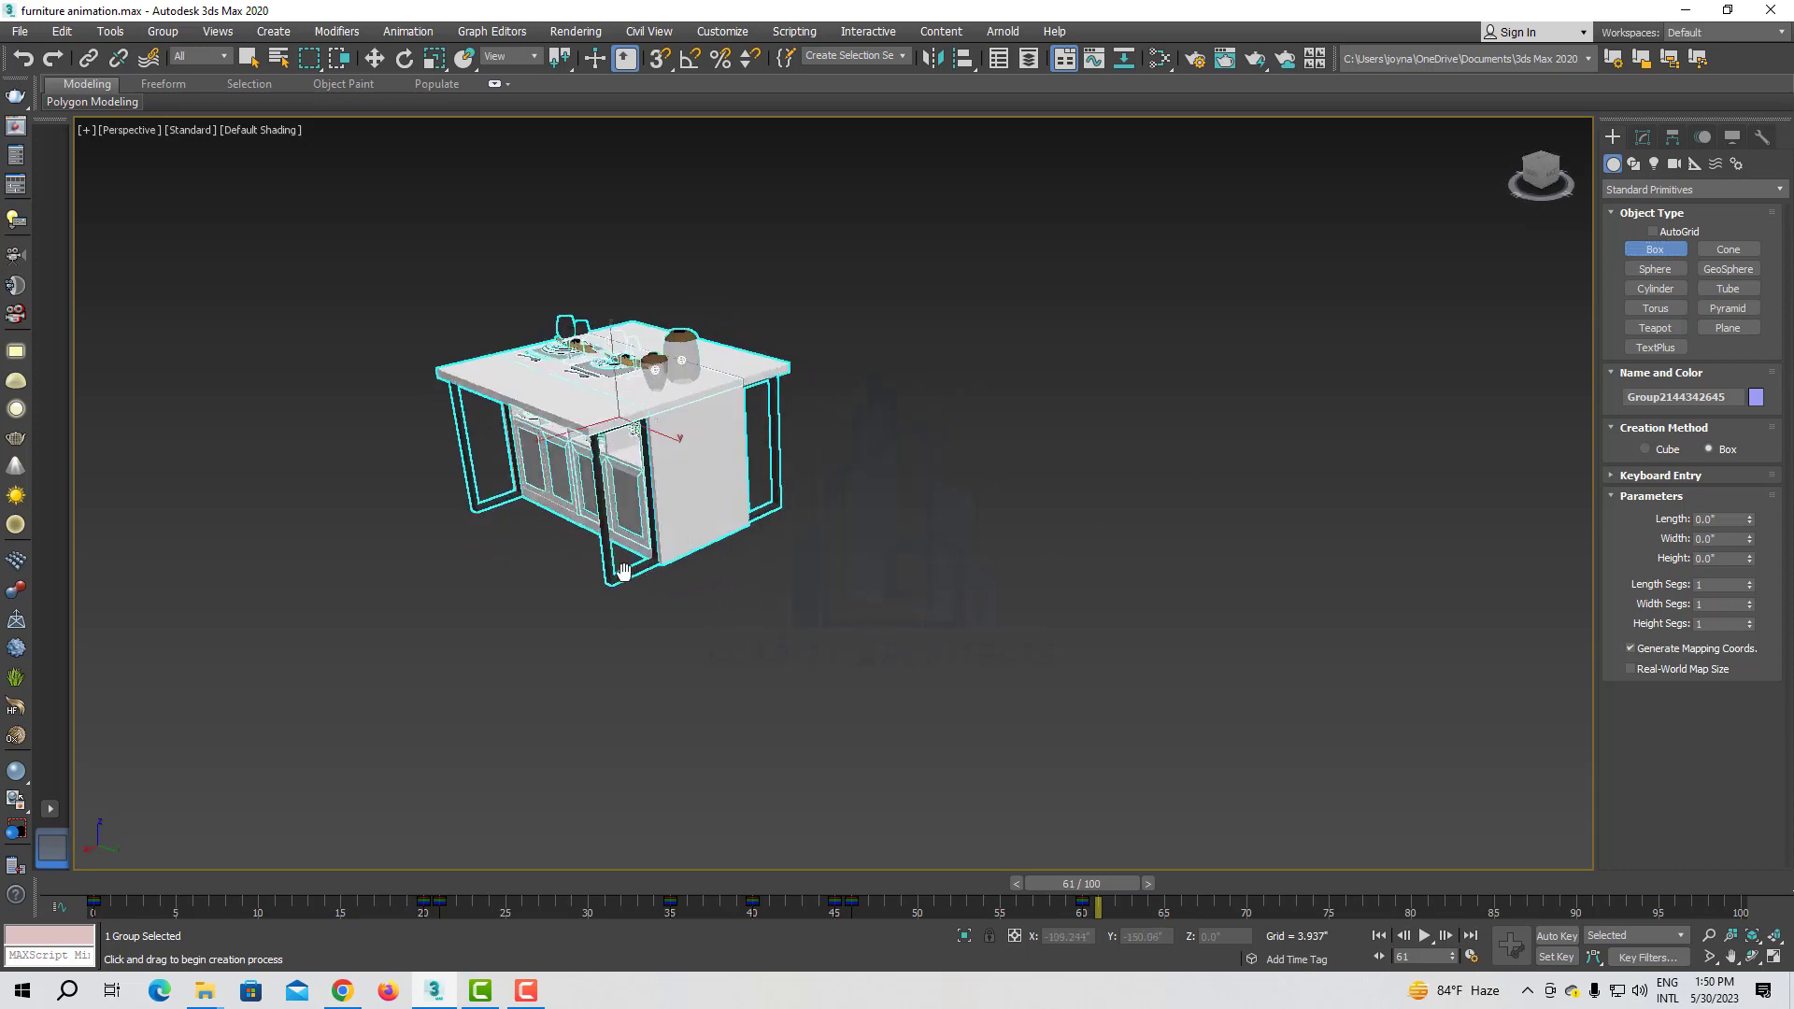
pyautogui.moveTo(836, 639); pyautogui.dragTo(951, 736)
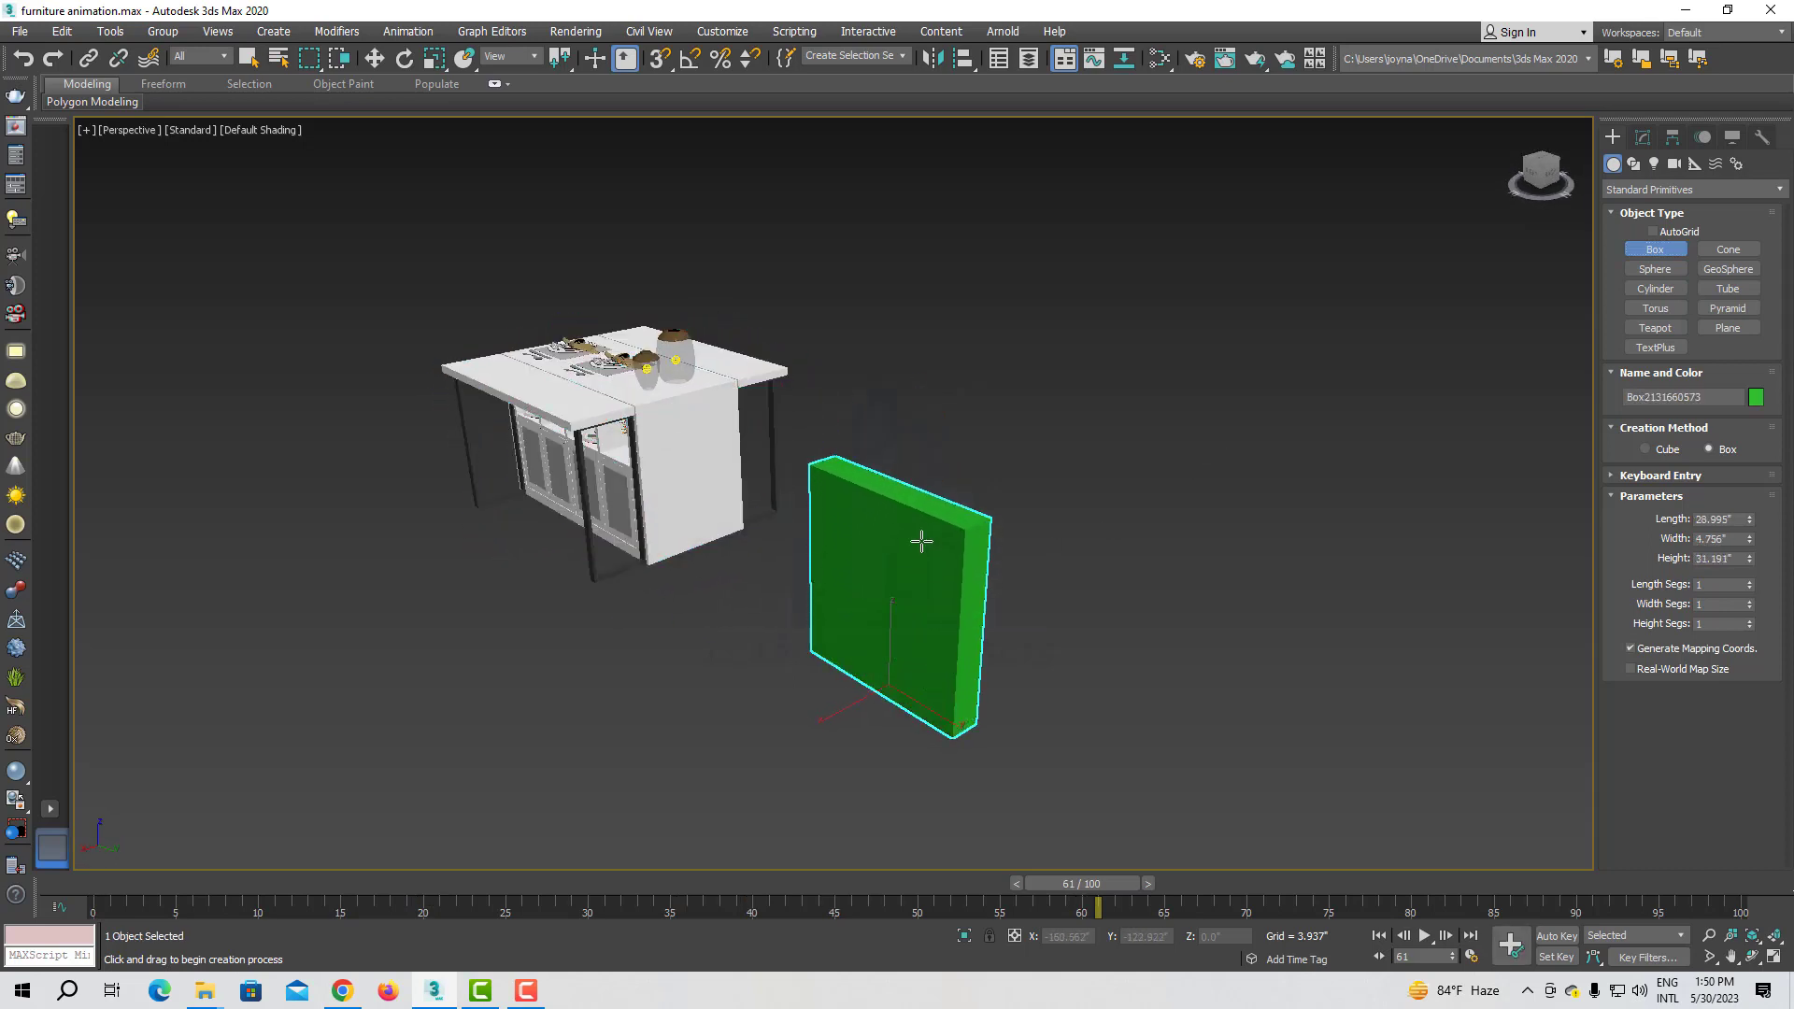
pyautogui.click(921, 533)
# Step: Create a second, thicker box apart from the green one, about 38.6" long, 14.4" wide and 32.6" high
pyautogui.moveTo(1005, 619)
pyautogui.keyDown('alt'); pyautogui.mouseDown(button='middle')
pyautogui.moveTo(865, 641)
pyautogui.moveTo(885, 661)
pyautogui.moveTo(532, 665)
pyautogui.moveTo(1026, 614)
pyautogui.mouseUp(button='middle'); pyautogui.keyUp('alt')
pyautogui.moveTo(1026, 614); pyautogui.dragTo(1147, 724)
pyautogui.keyDown('alt'); pyautogui.moveTo(734, 614); pyautogui.dragTo(316, 211, button='middle'); pyautogui.keyUp('alt')
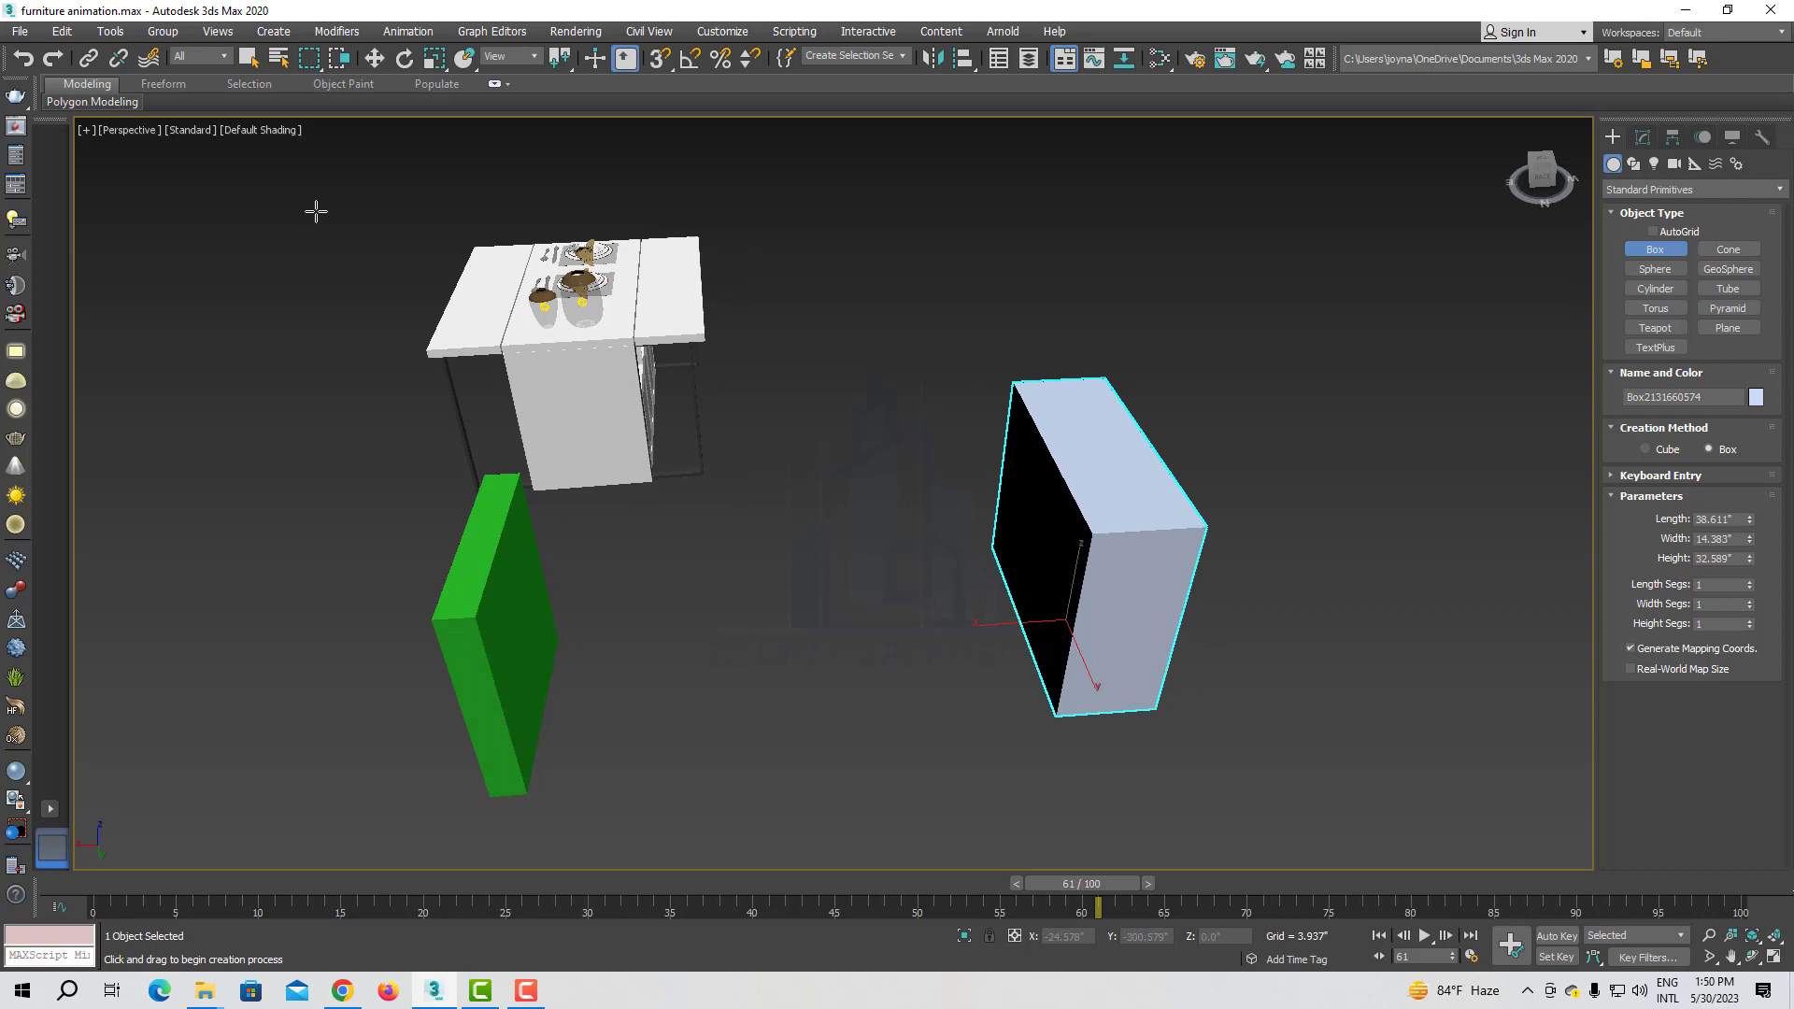
# Step: Select the green box for moving, go to frame 60, enable Set Key mode and key its starting position
pyautogui.click(374, 58)
pyautogui.click(566, 666)
pyautogui.click(542, 664)
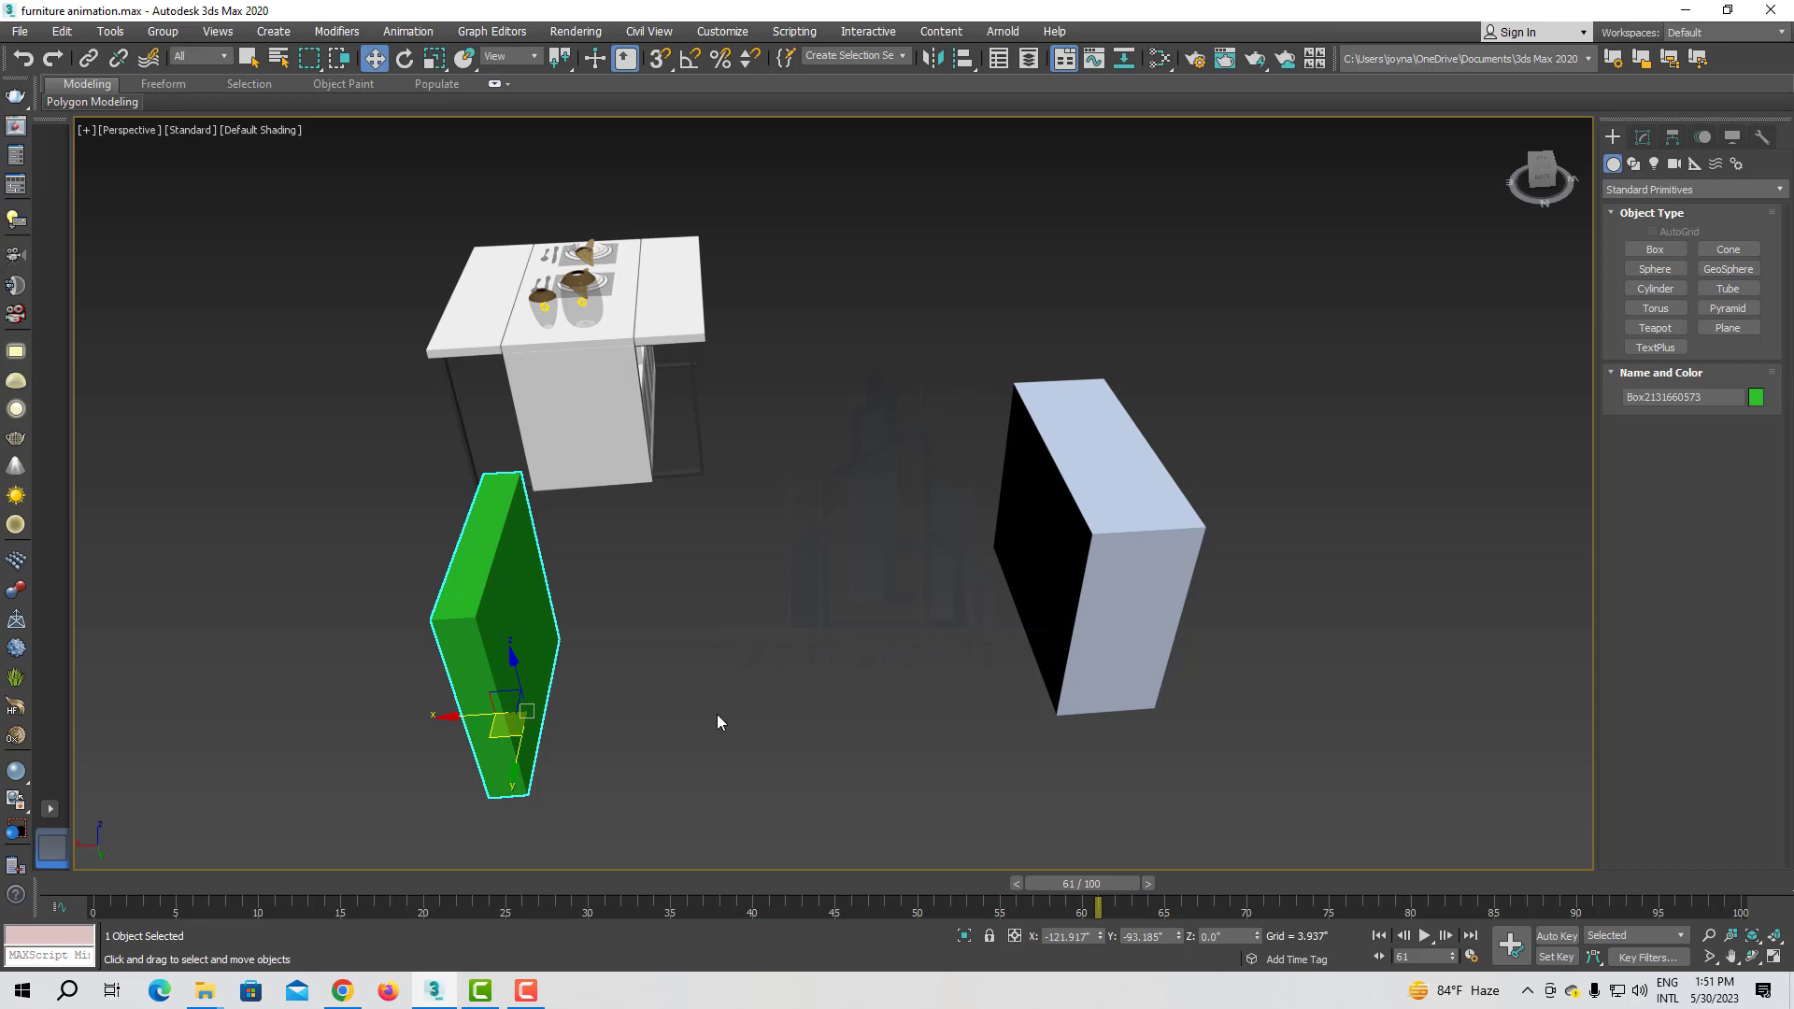
pyautogui.click(833, 681)
pyautogui.click(515, 647)
pyautogui.moveTo(1091, 880)
pyautogui.mouseDown()
pyautogui.moveTo(884, 888)
pyautogui.moveTo(1096, 889)
pyautogui.mouseUp()
pyautogui.click(563, 694)
pyautogui.click(517, 660)
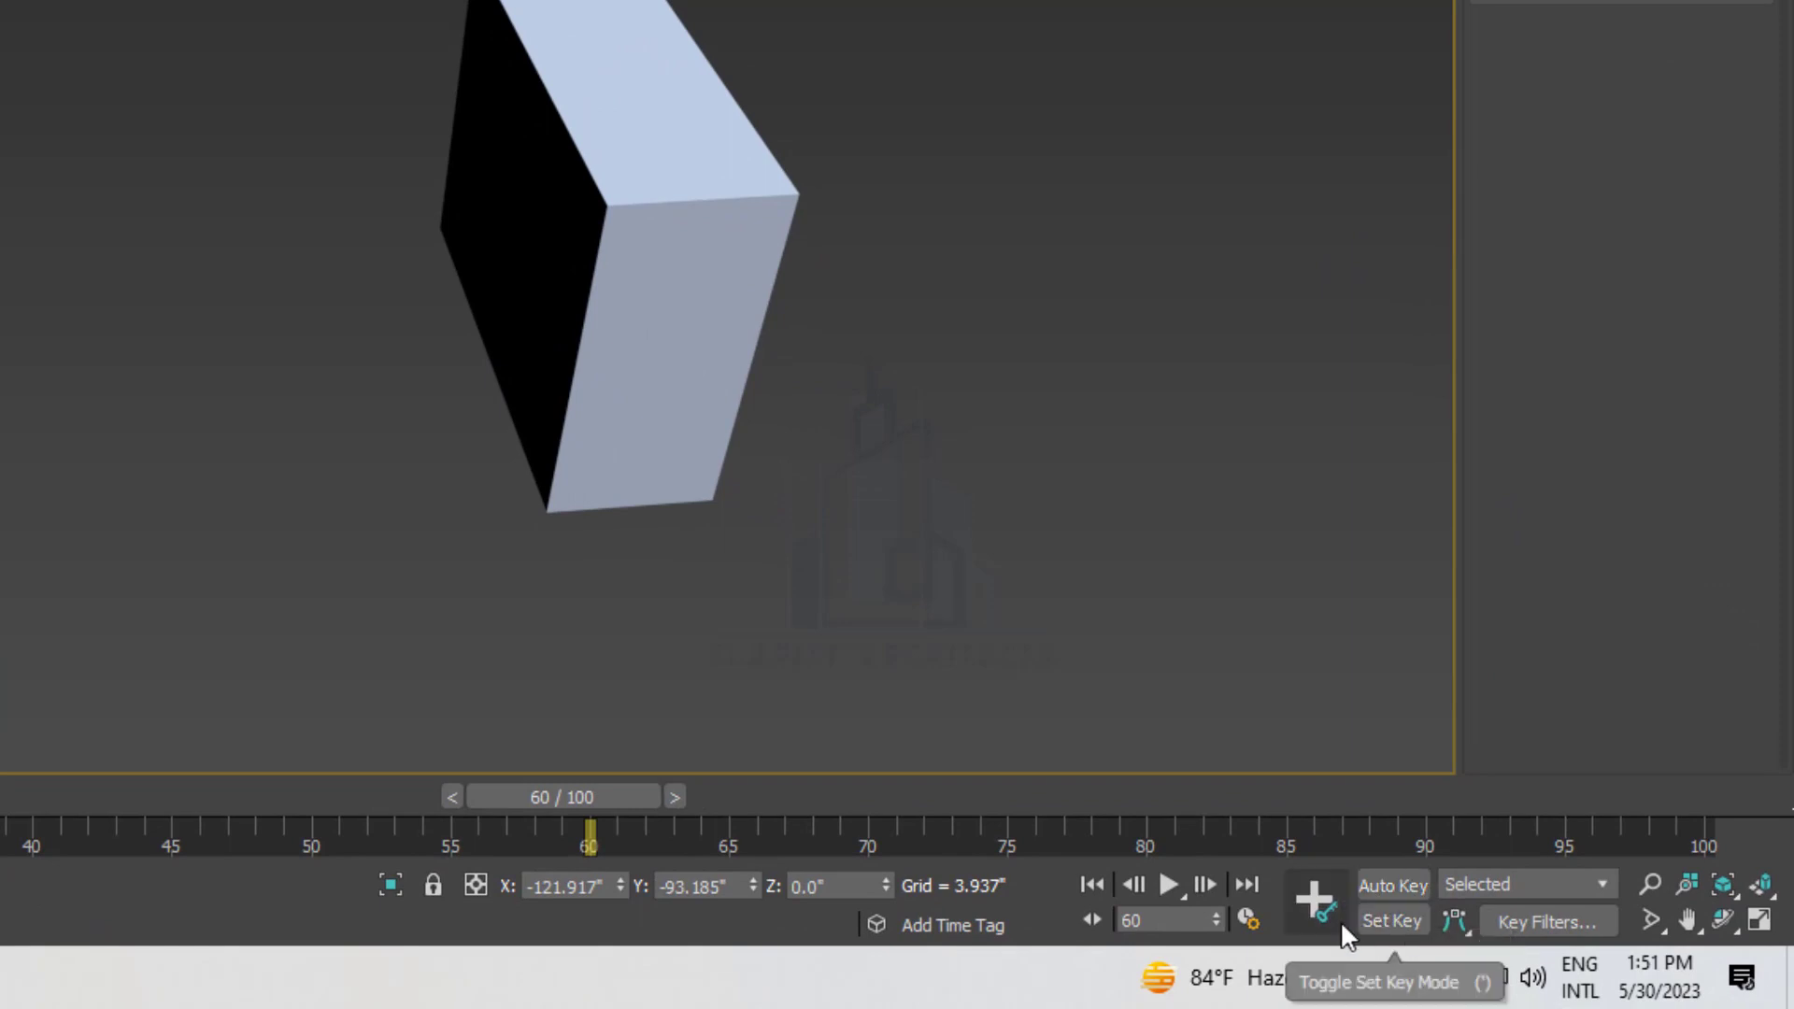
pyautogui.click(1378, 923)
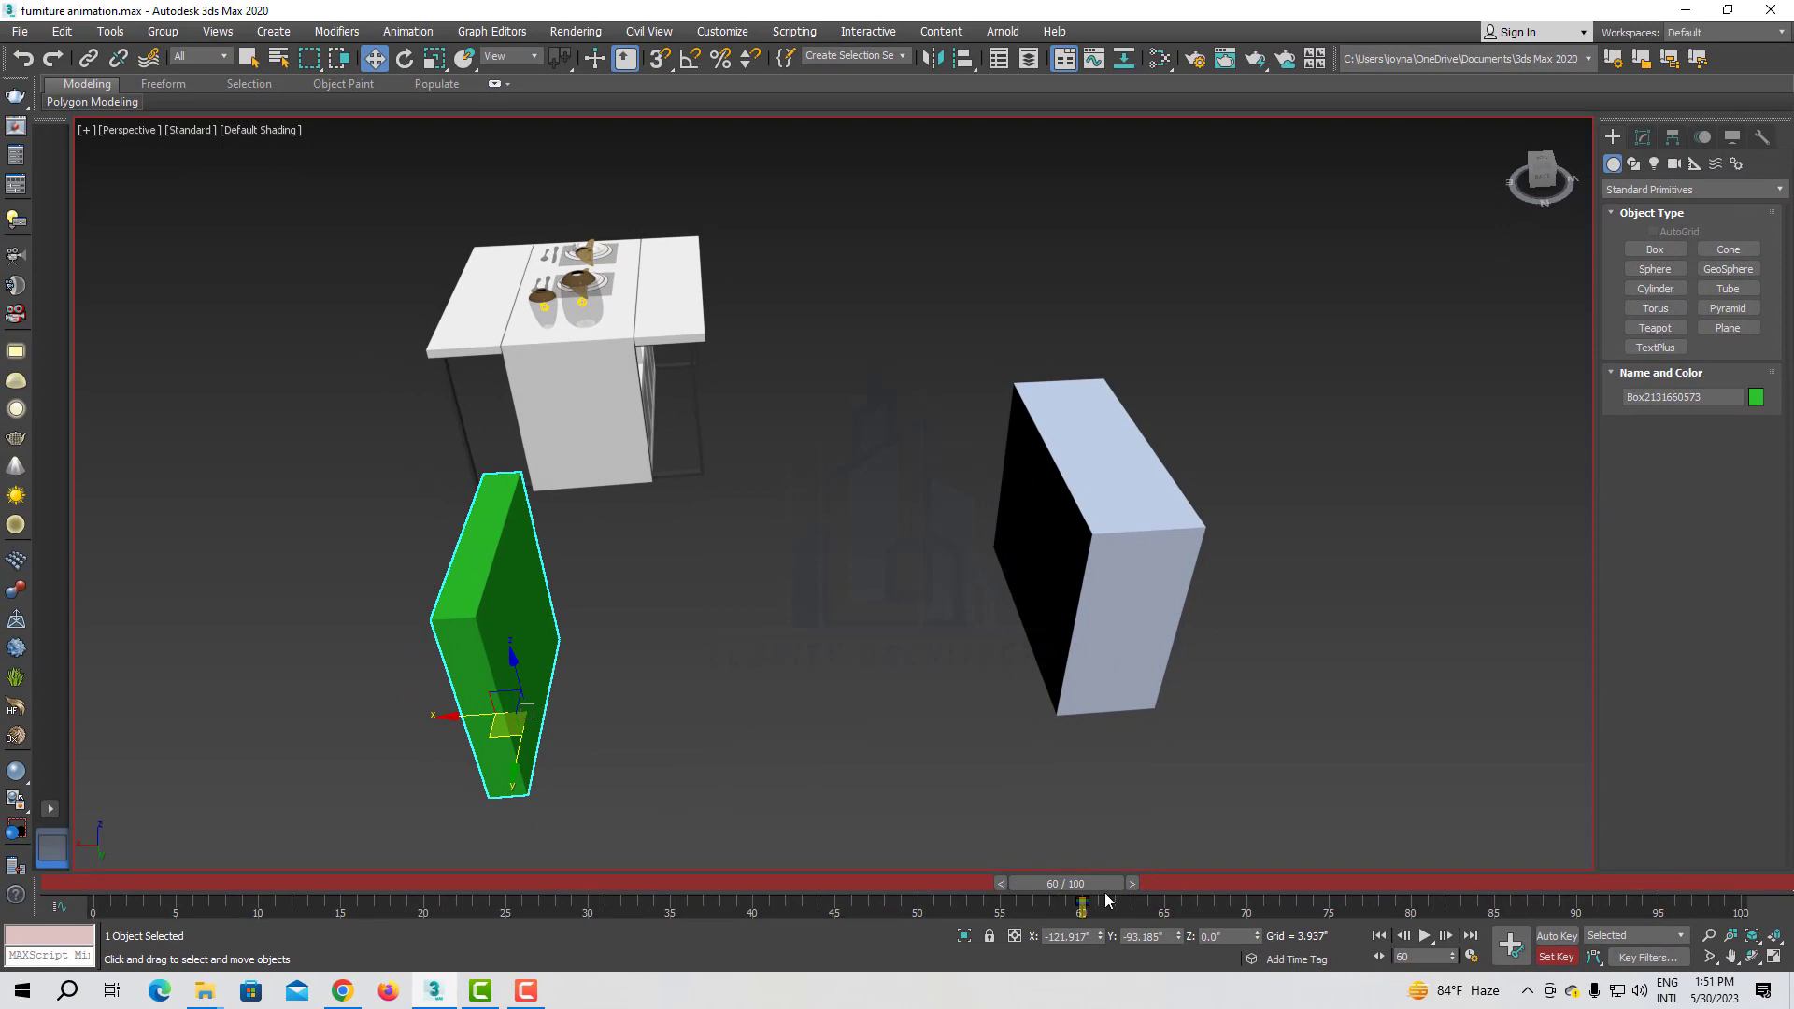
# Step: At frame 80, move the green box along X to the blue box, key its position and turn off Set Key mode
pyautogui.click(1398, 889)
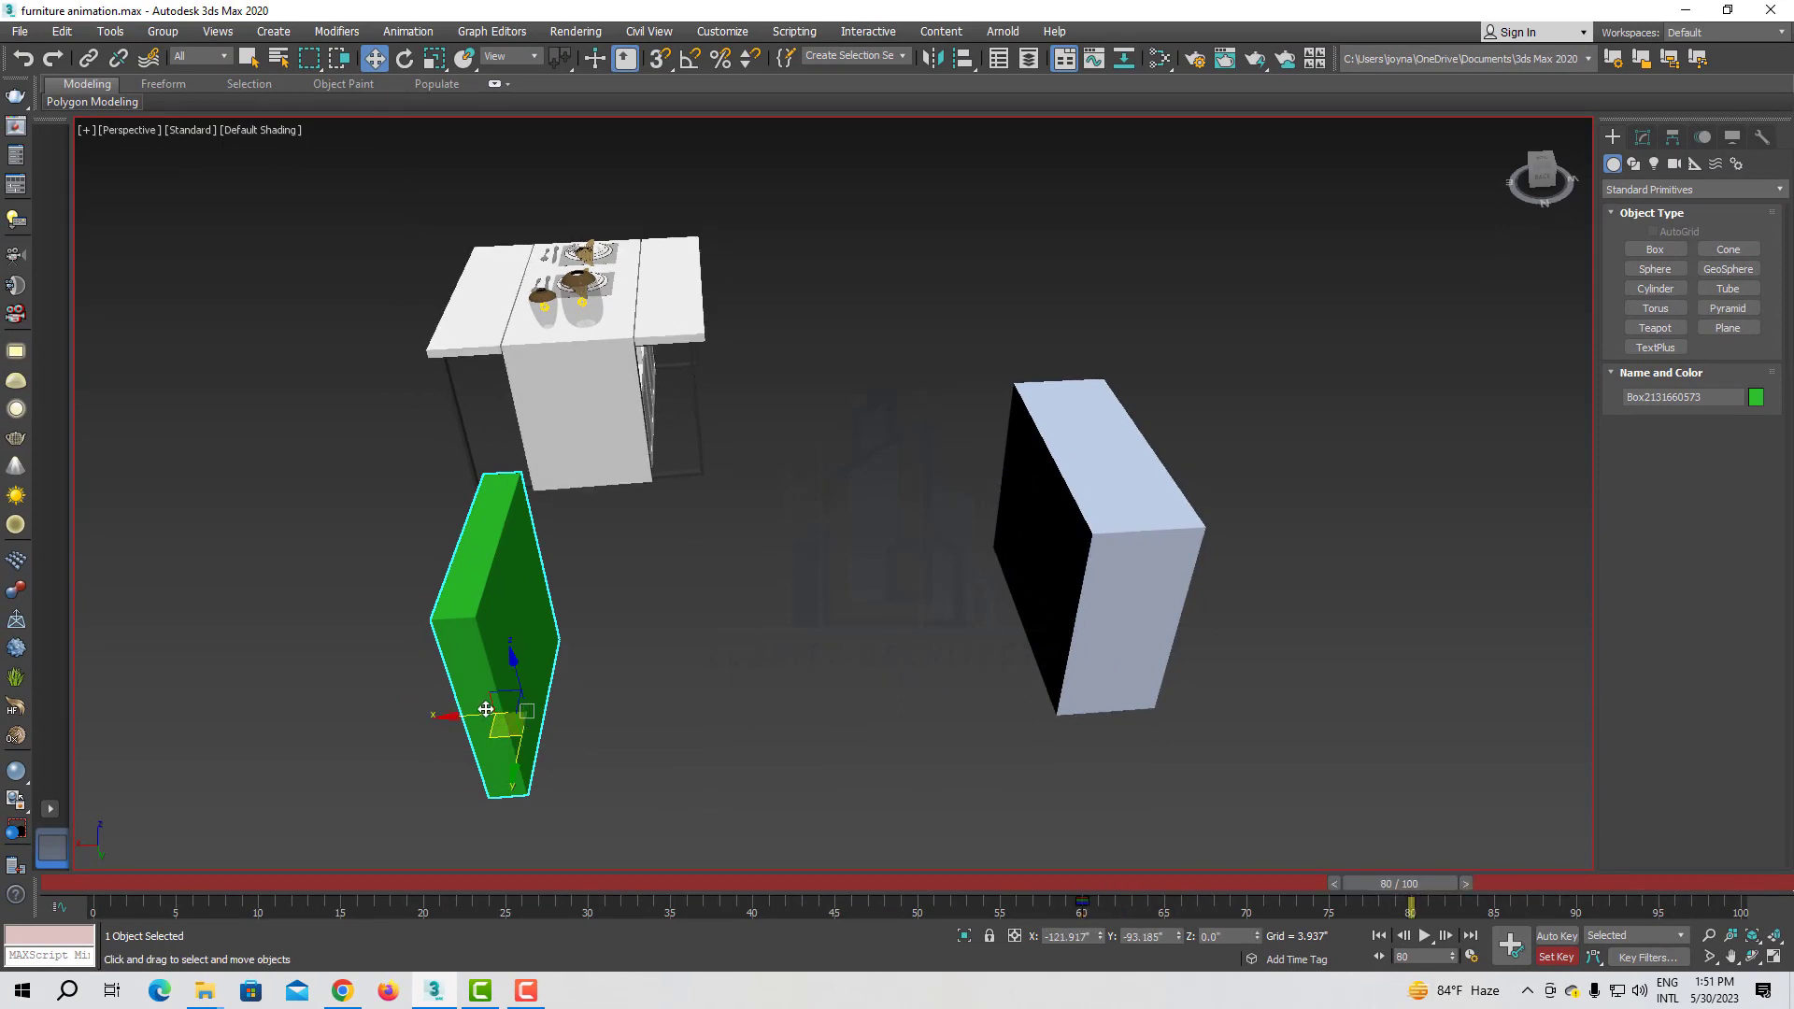
pyautogui.moveTo(486, 710); pyautogui.dragTo(977, 722)
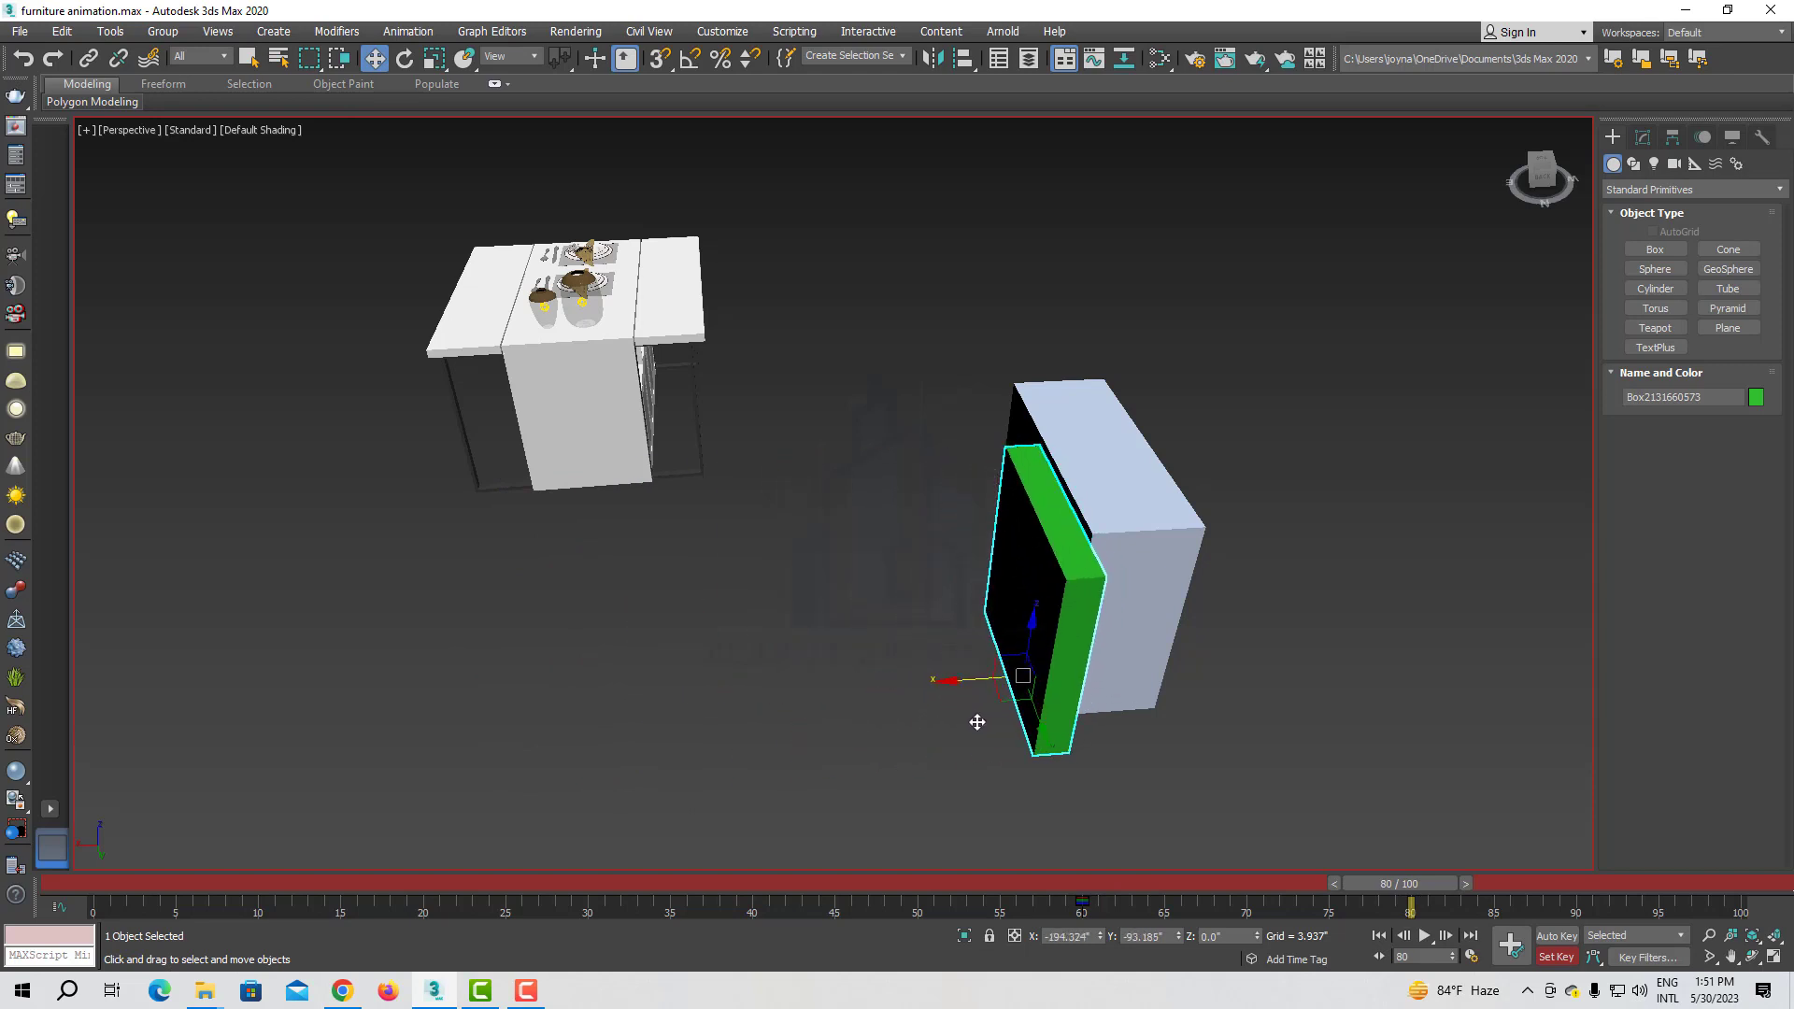
pyautogui.click(1513, 947)
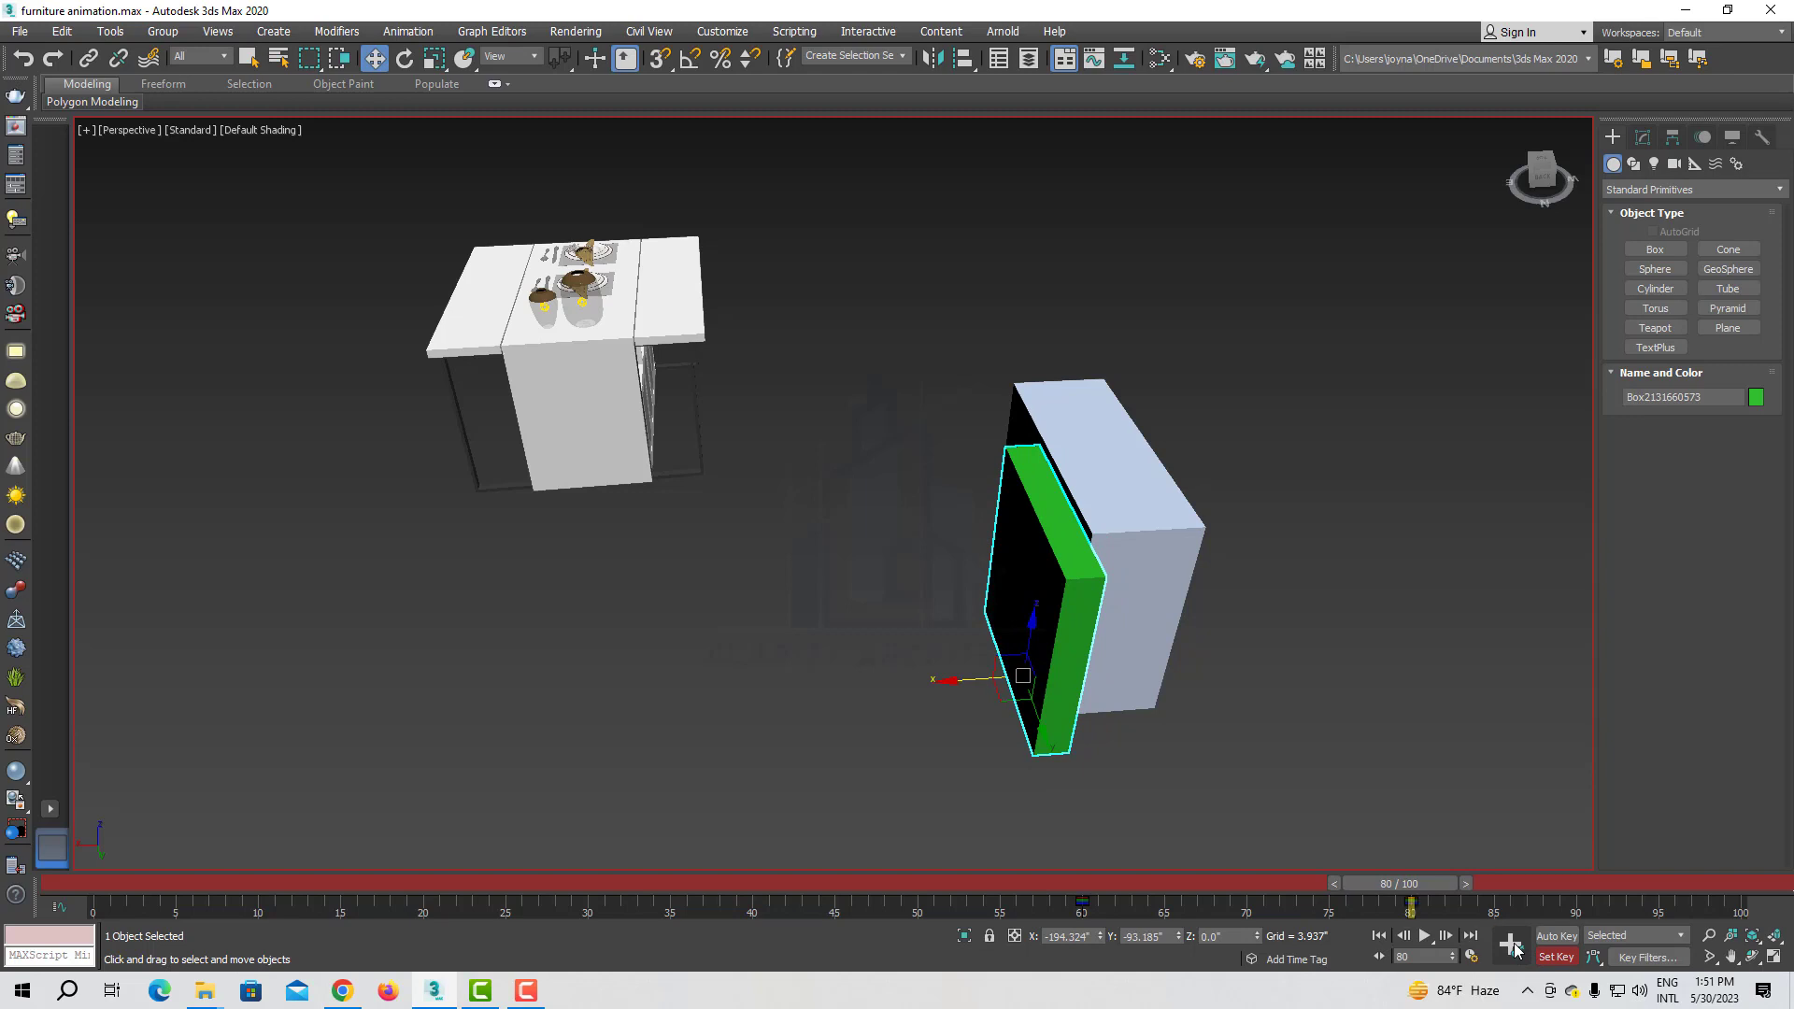
pyautogui.click(1558, 966)
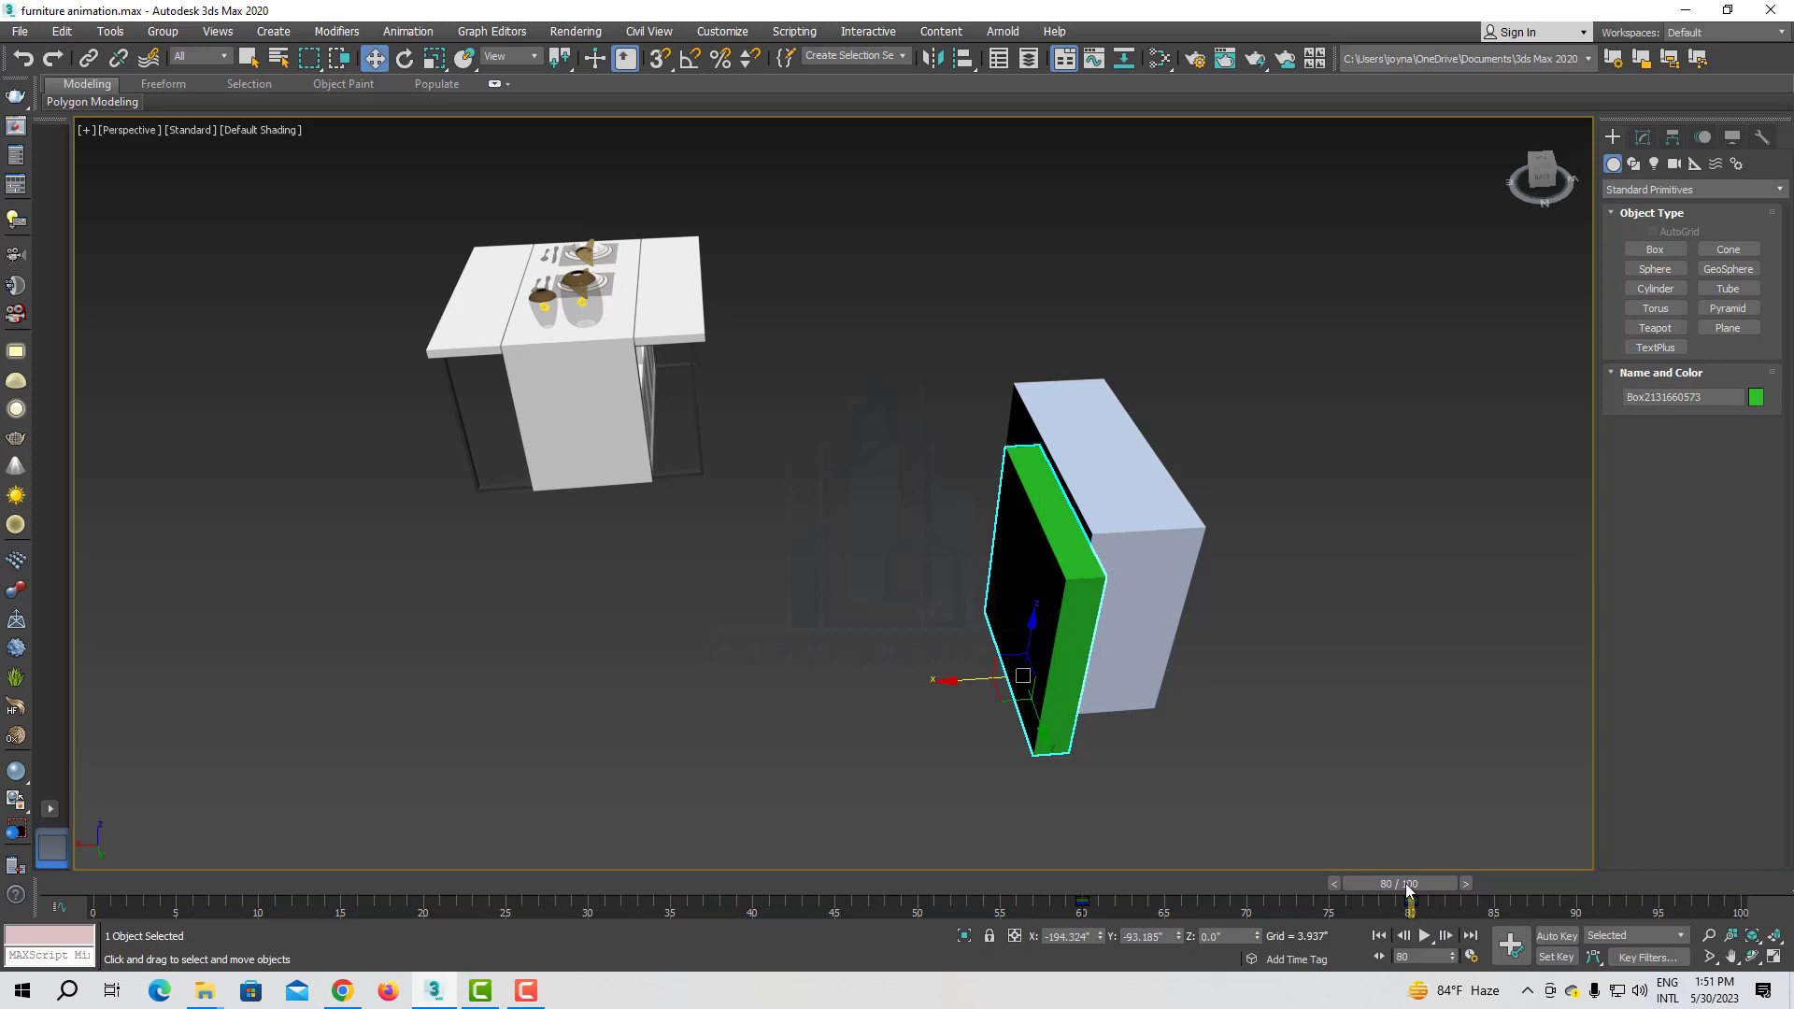
# Step: Return to frame 0, play the animation to check the green box's movement, then stop playback and clear the selection
pyautogui.moveTo(1410, 884); pyautogui.dragTo(62, 888)
pyautogui.press('w')
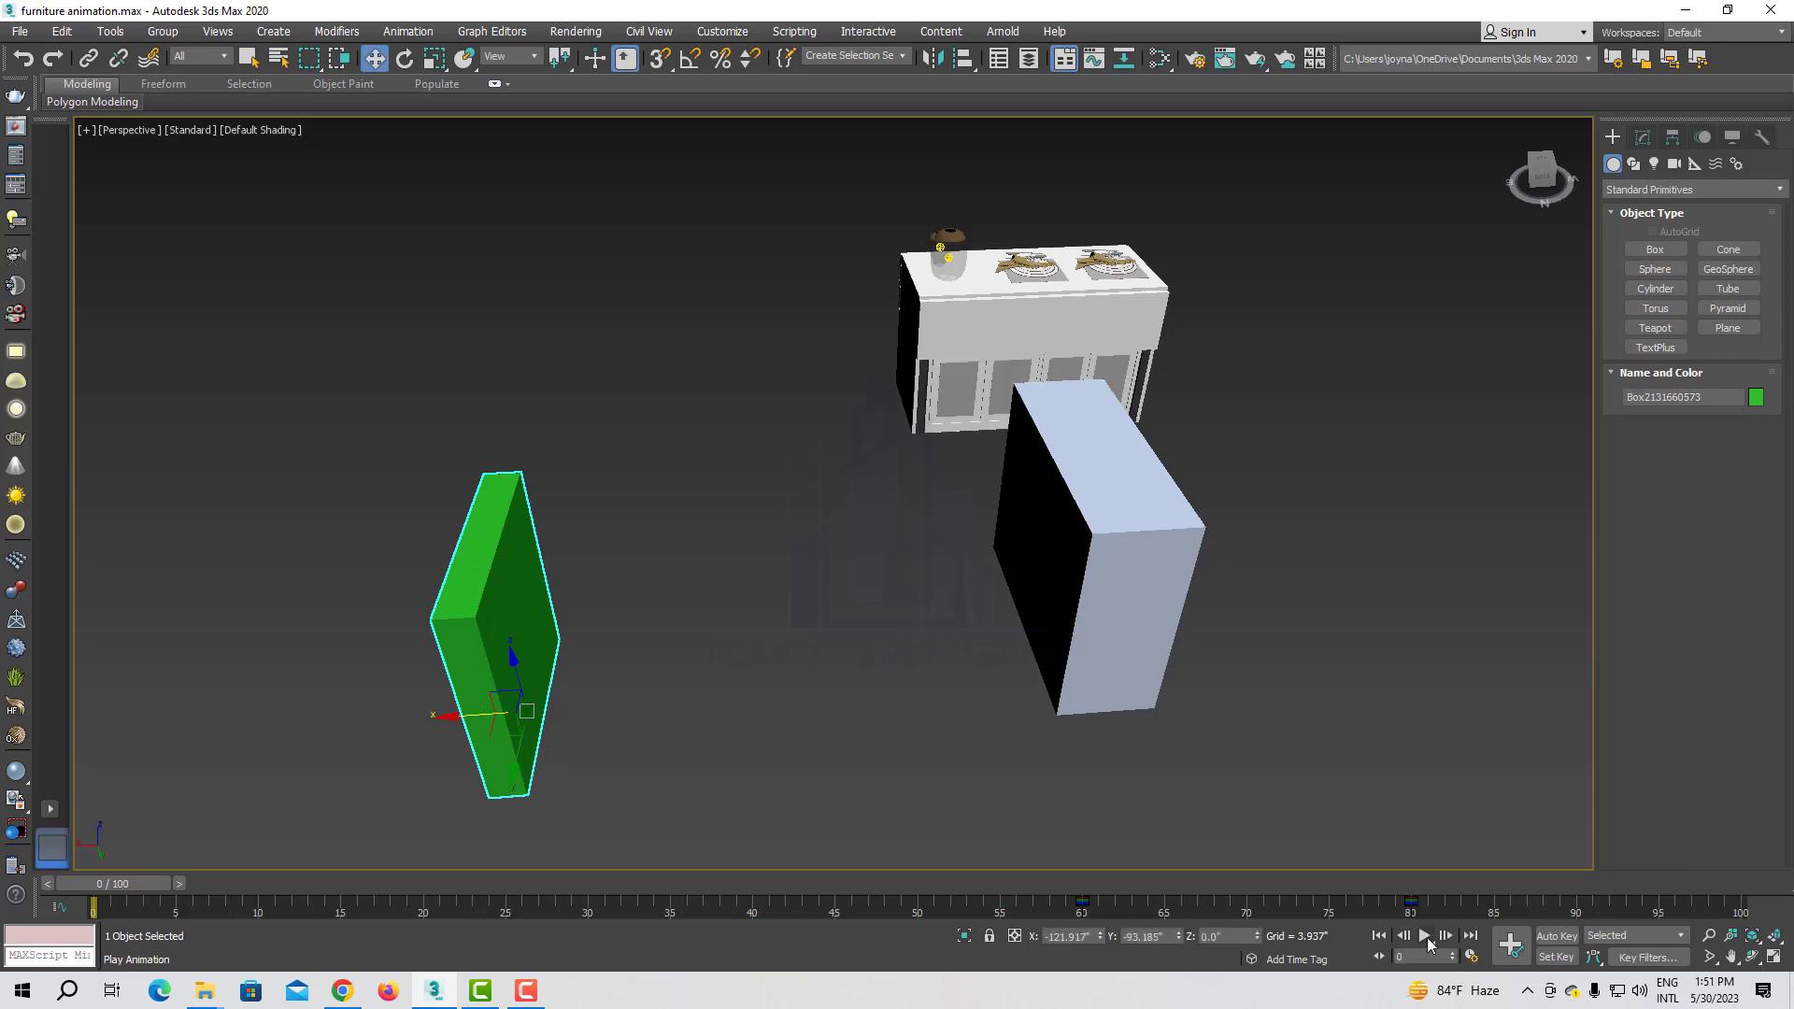
pyautogui.click(1425, 936)
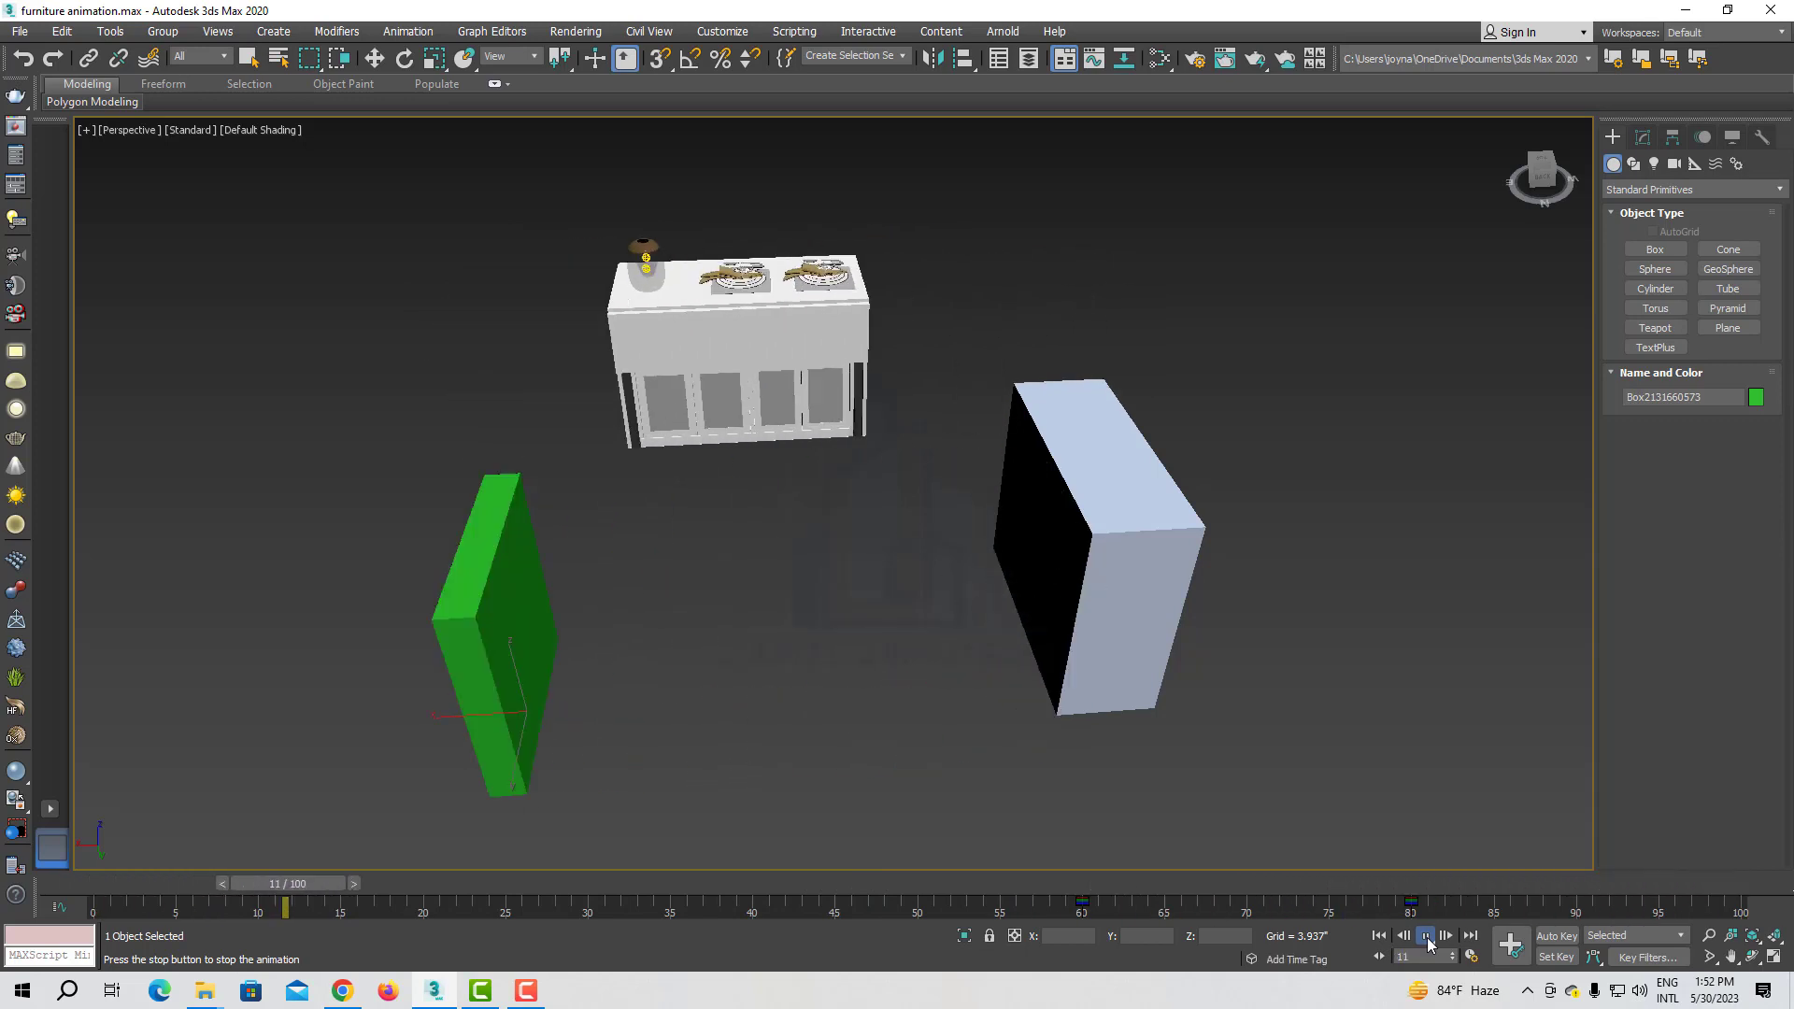
pyautogui.click(1425, 937)
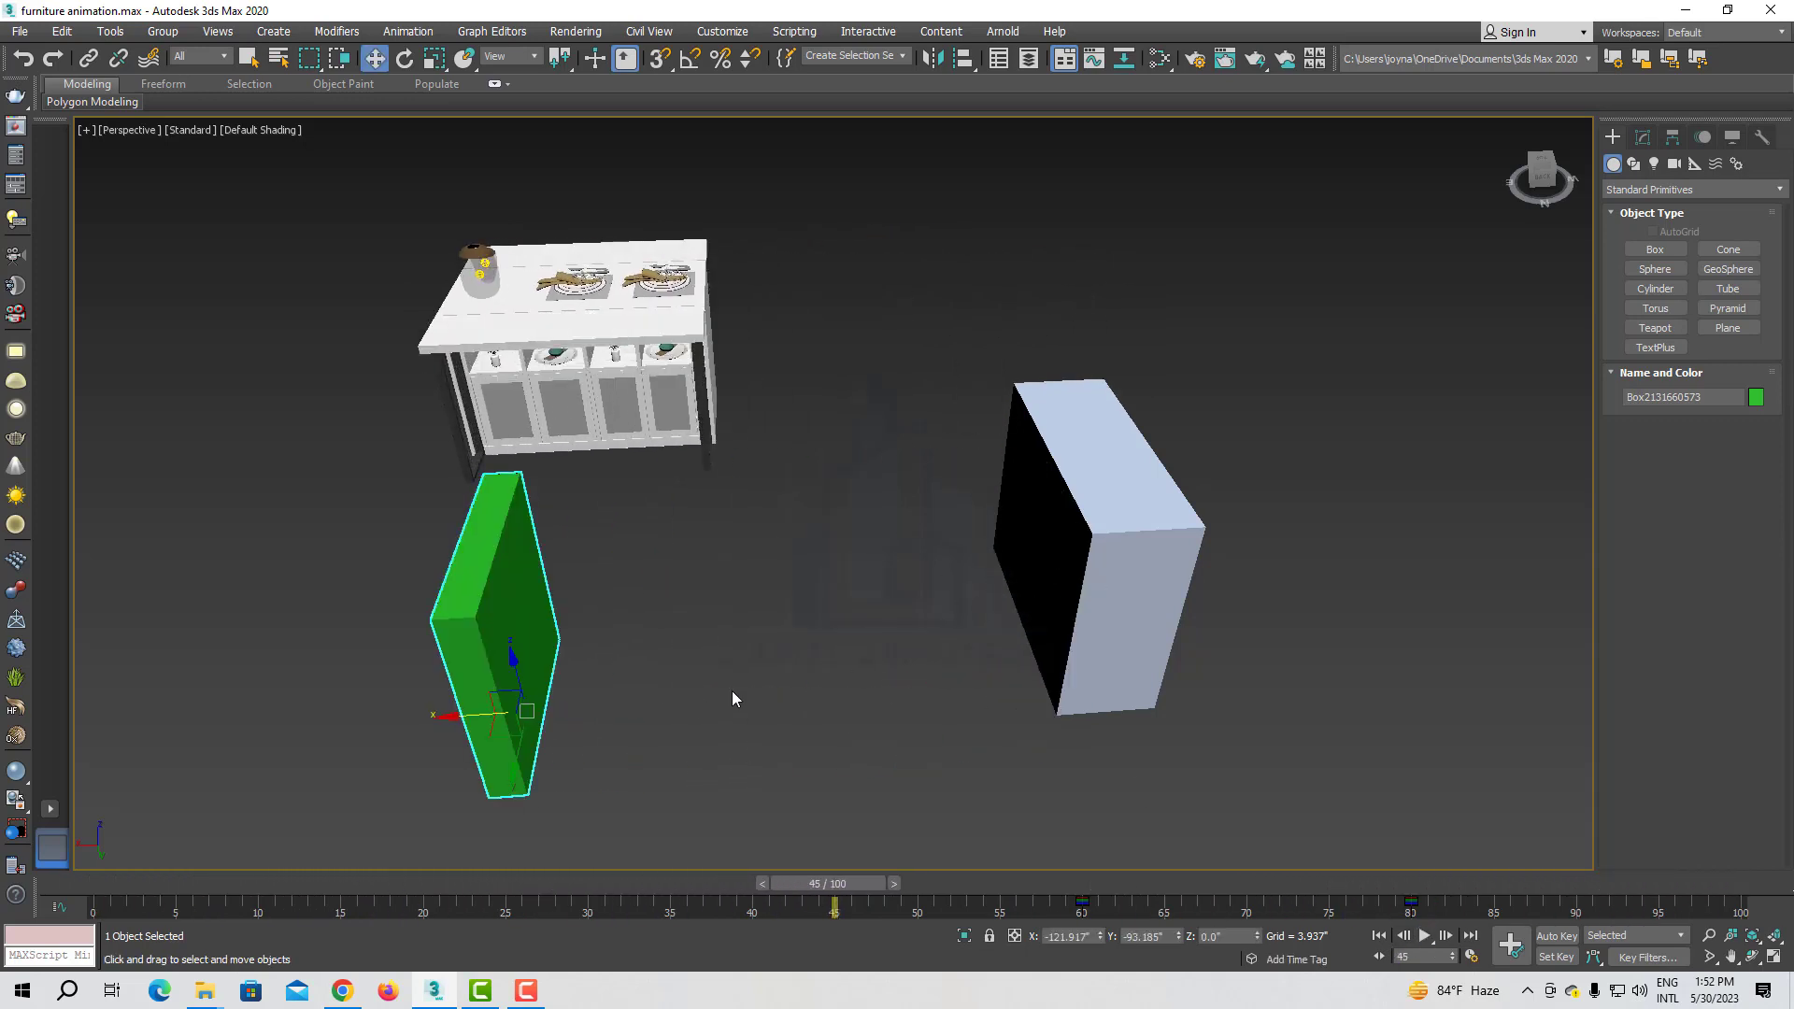
pyautogui.click(792, 710)
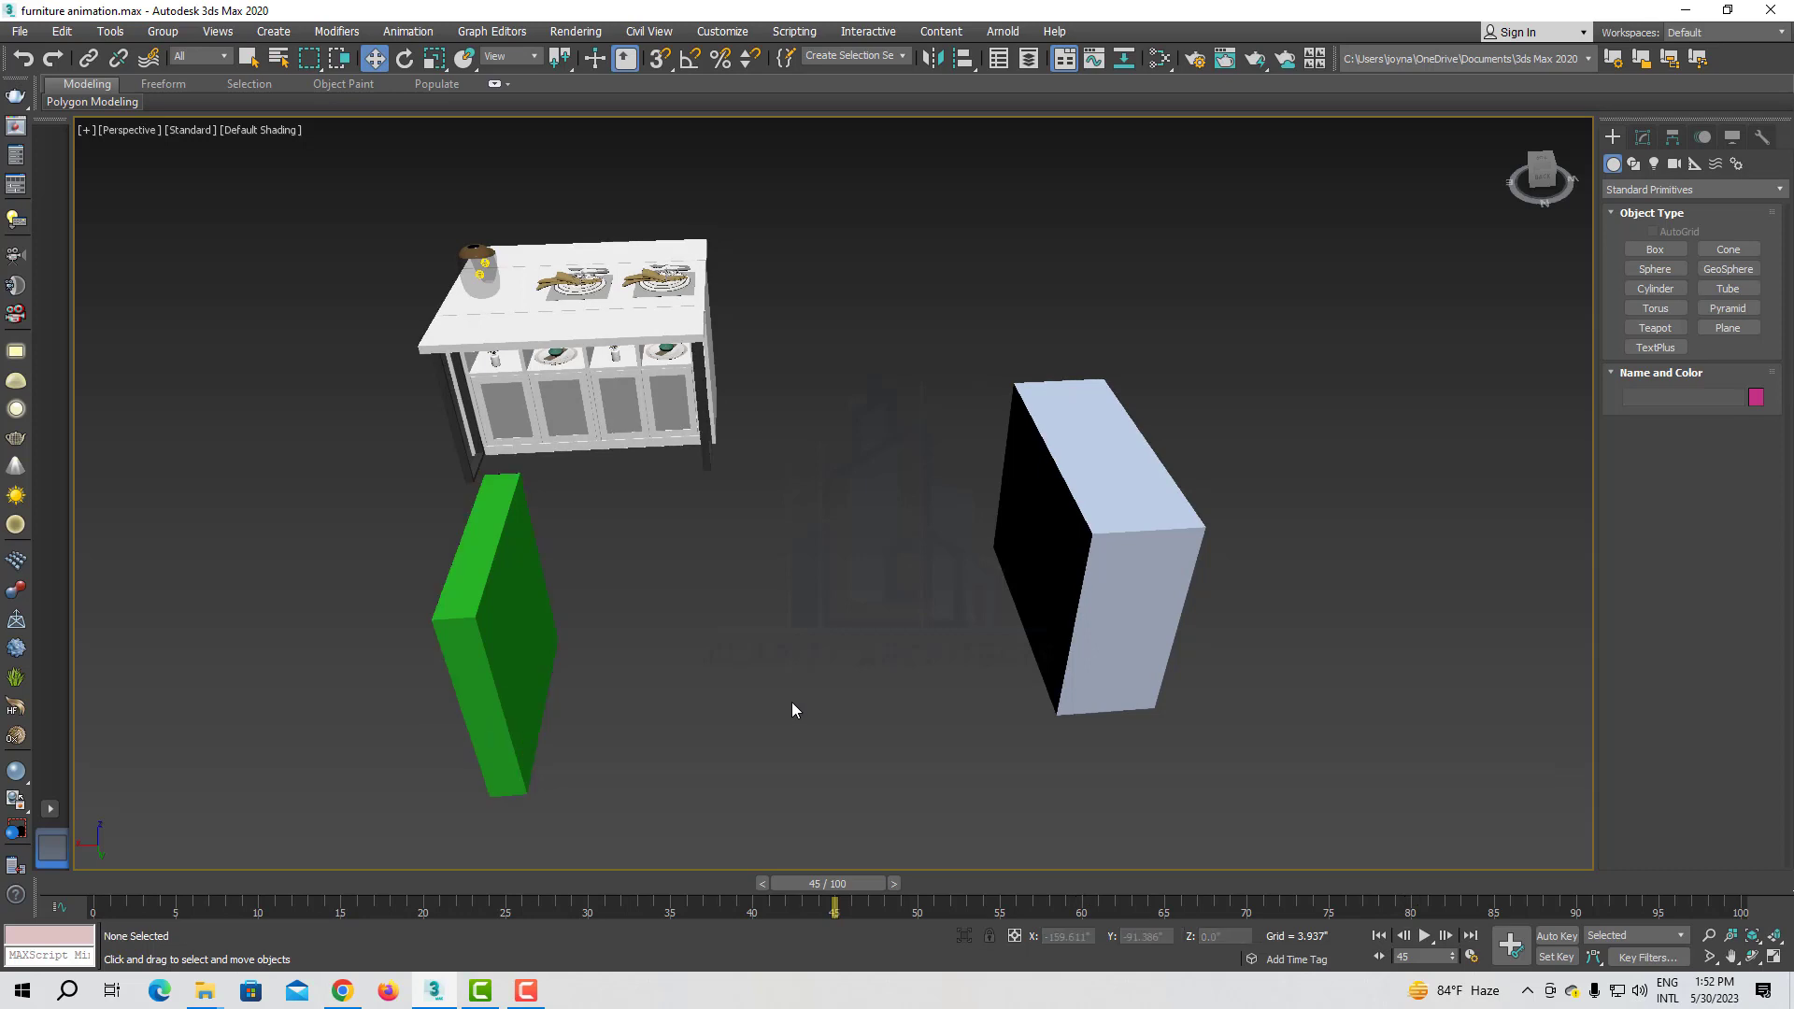